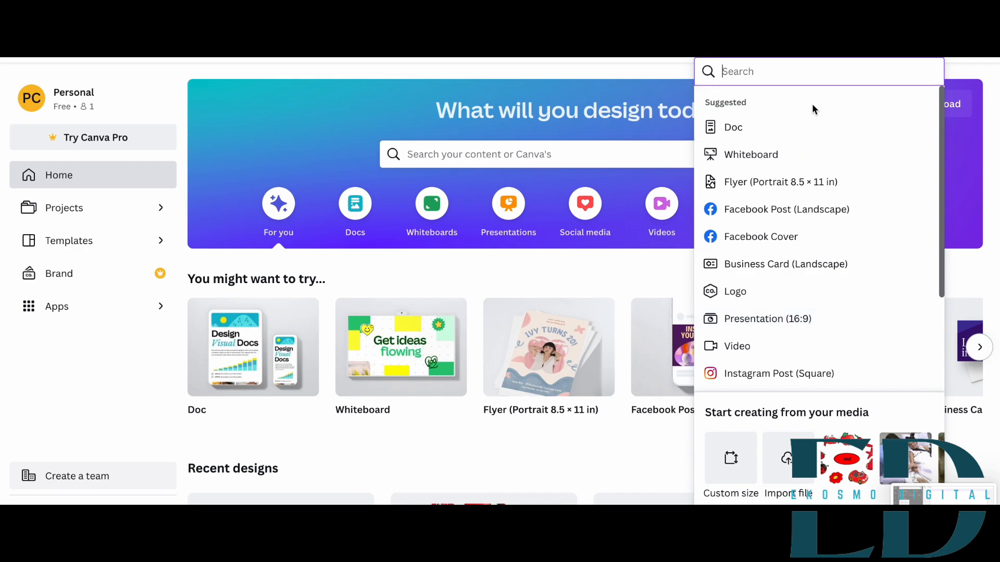
Create a Business Card (Landscape) design and apply the beige front page of the Brown Business Card template
{"action": "type", "text": "business card"}
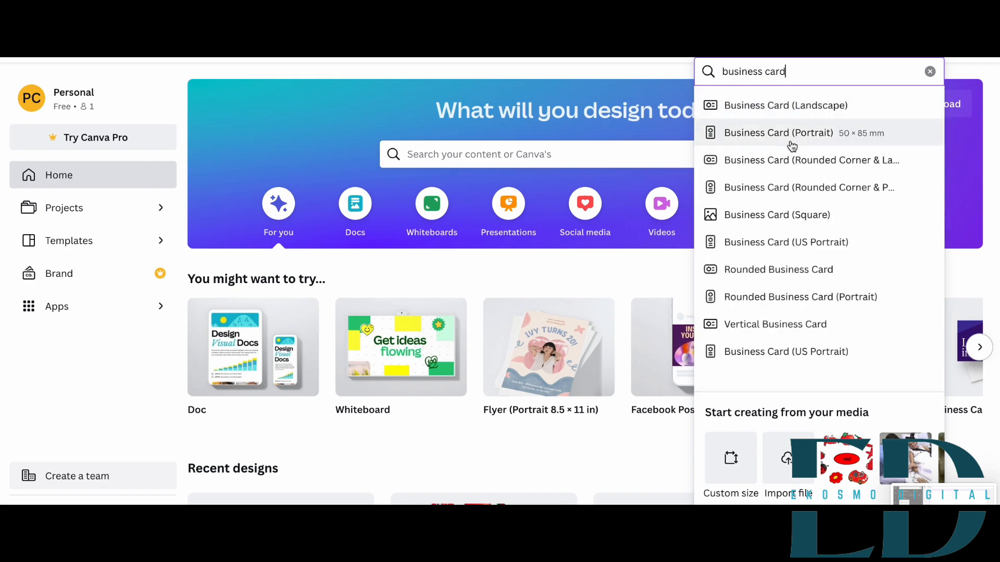
{"action": "left_click", "coordinate": [808, 106]}
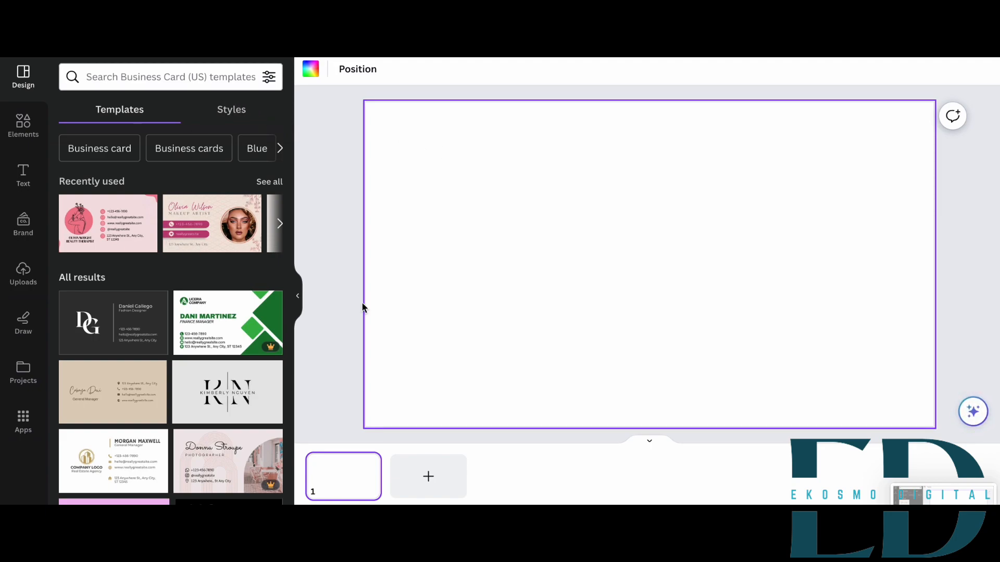
{"action": "scroll", "coordinate": [233, 399], "scroll_direction": "down", "scroll_amount": 3}
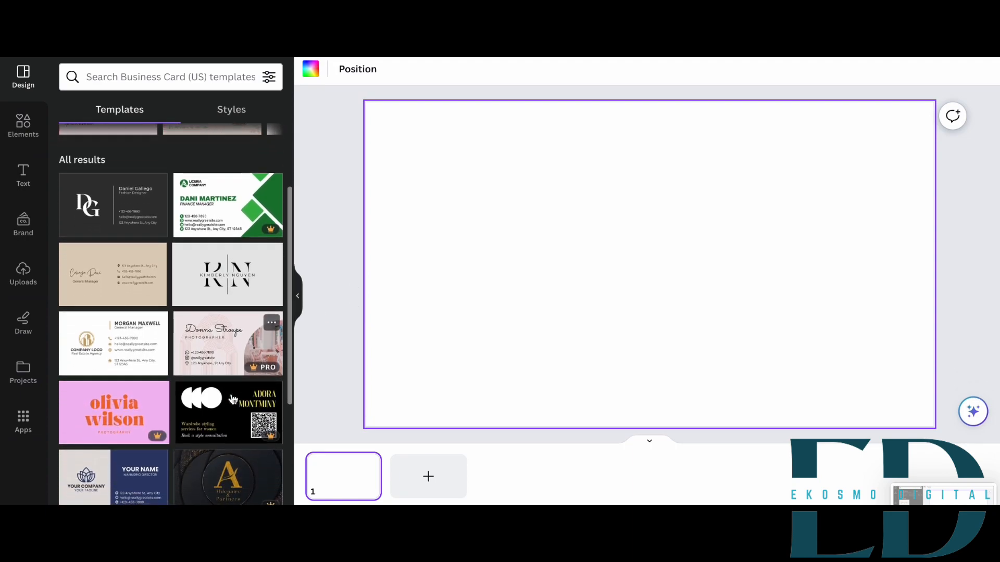
{"action": "scroll", "coordinate": [233, 399], "scroll_direction": "down", "scroll_amount": 1}
{"action": "scroll", "coordinate": [156, 322], "scroll_direction": "up", "scroll_amount": 2}
{"action": "left_click", "coordinate": [139, 291]}
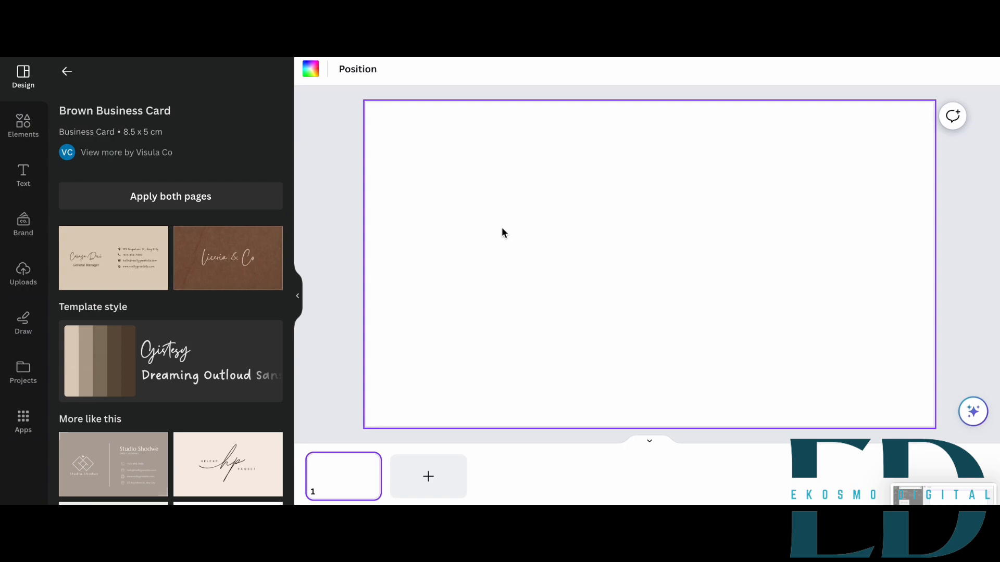
{"action": "left_click", "coordinate": [120, 260]}
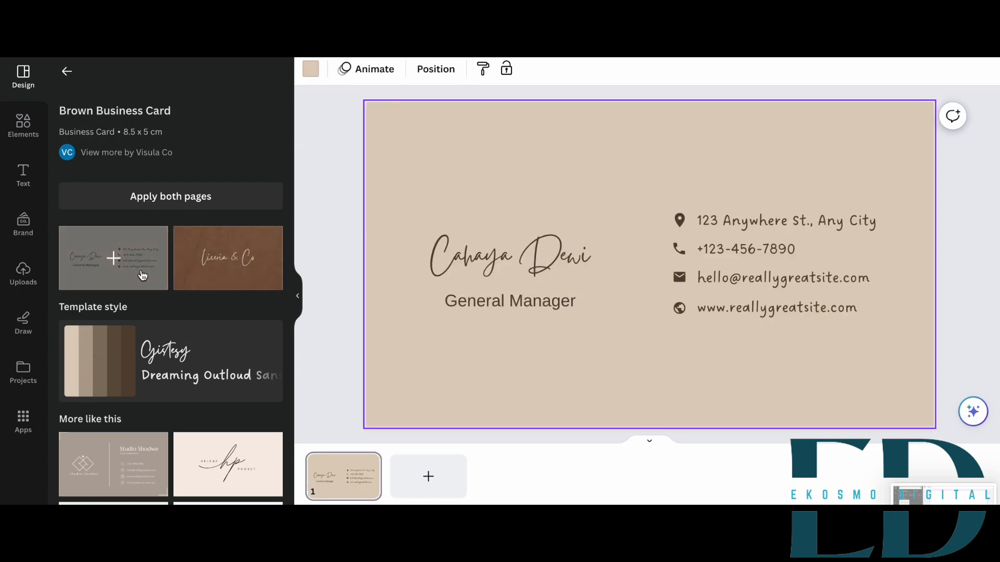
Search the elements for "makeup" graphics, insert the line-art makeup brushes with leaves, and place them in the card's lower-left area
{"action": "left_click", "coordinate": [537, 248]}
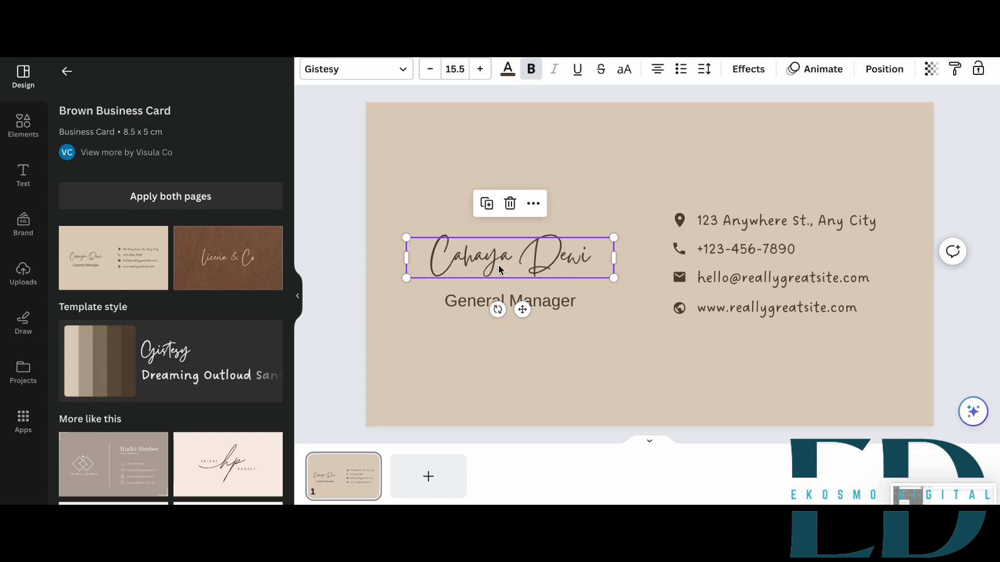
{"action": "left_click", "coordinate": [29, 133]}
{"action": "left_click", "coordinate": [156, 78]}
{"action": "type", "text": "makeup"}
{"action": "left_click", "coordinate": [128, 138]}
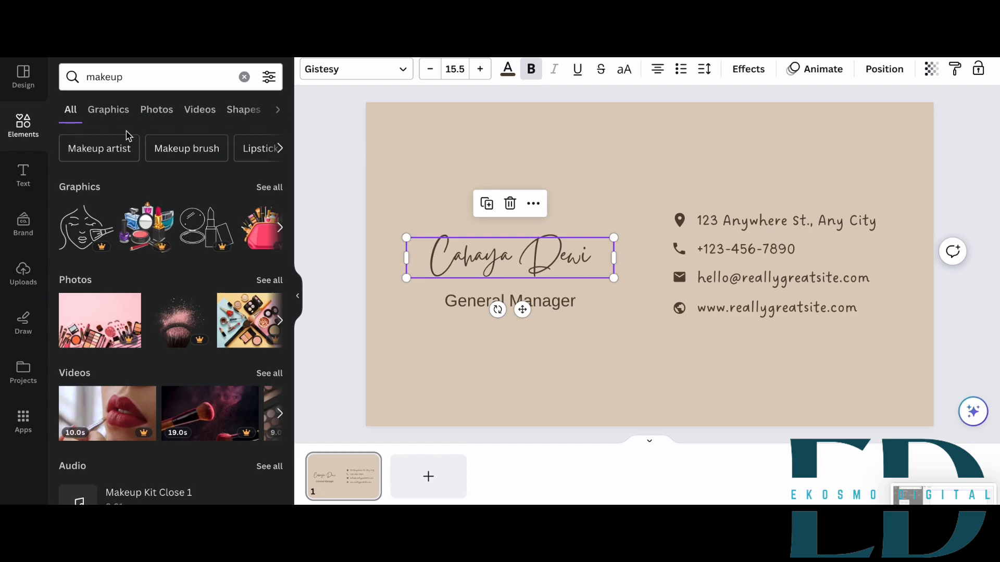
{"action": "left_click", "coordinate": [280, 227]}
{"action": "left_click", "coordinate": [269, 187]}
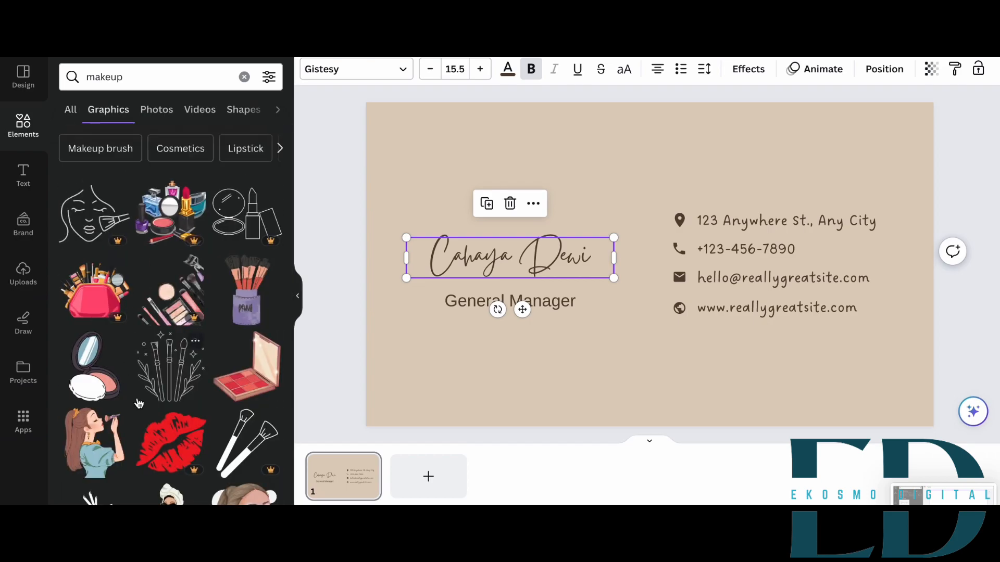
{"action": "scroll", "coordinate": [139, 403], "scroll_direction": "down", "scroll_amount": 2}
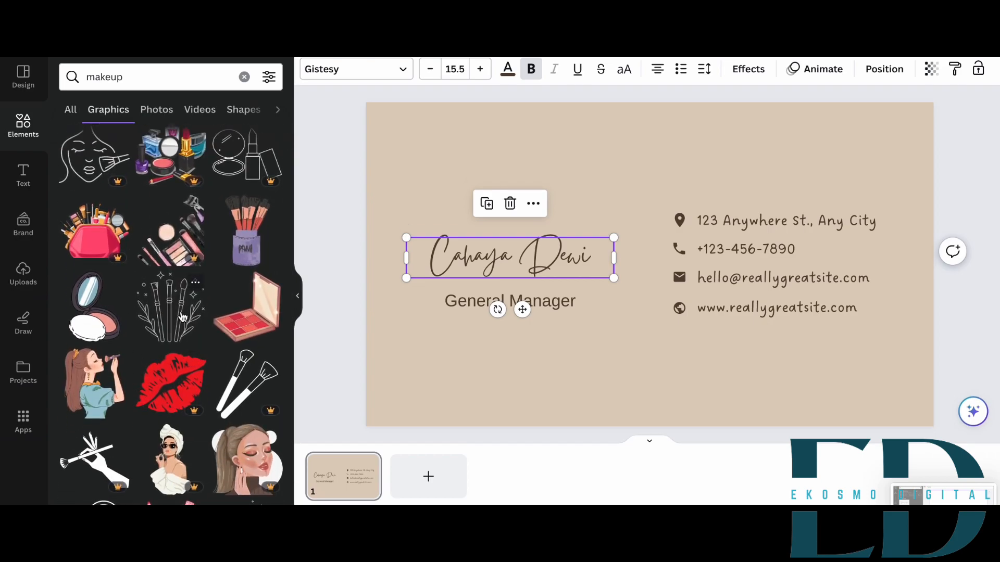
{"action": "left_click", "coordinate": [183, 317]}
{"action": "mouse_move", "coordinate": [707, 318]}
{"action": "left_mouse_down"}
{"action": "mouse_move", "coordinate": [622, 401]}
{"action": "mouse_move", "coordinate": [576, 417]}
{"action": "mouse_move", "coordinate": [537, 394]}
{"action": "mouse_move", "coordinate": [452, 388]}
{"action": "left_mouse_up"}
Move the script name text up near the card's top edge and replace it with "Angelina Jolie"
{"action": "left_click_drag", "start_coordinate": [549, 257], "coordinate": [544, 153]}
{"action": "double_click", "coordinate": [544, 153]}
{"action": "key", "text": "BackSpace"}
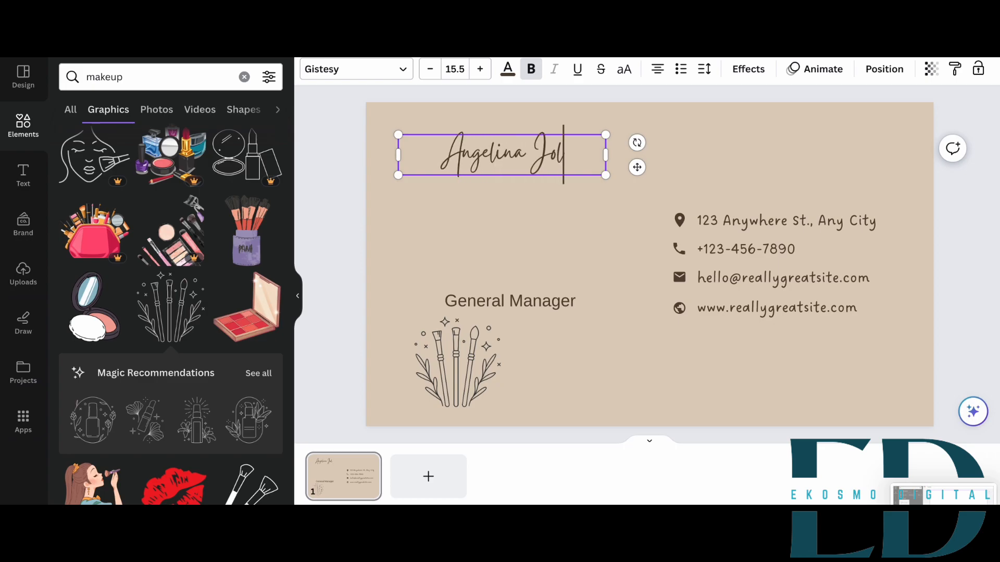
Replace the "General Manager" job title with "Makeup Artist"
{"action": "left_click", "coordinate": [504, 311]}
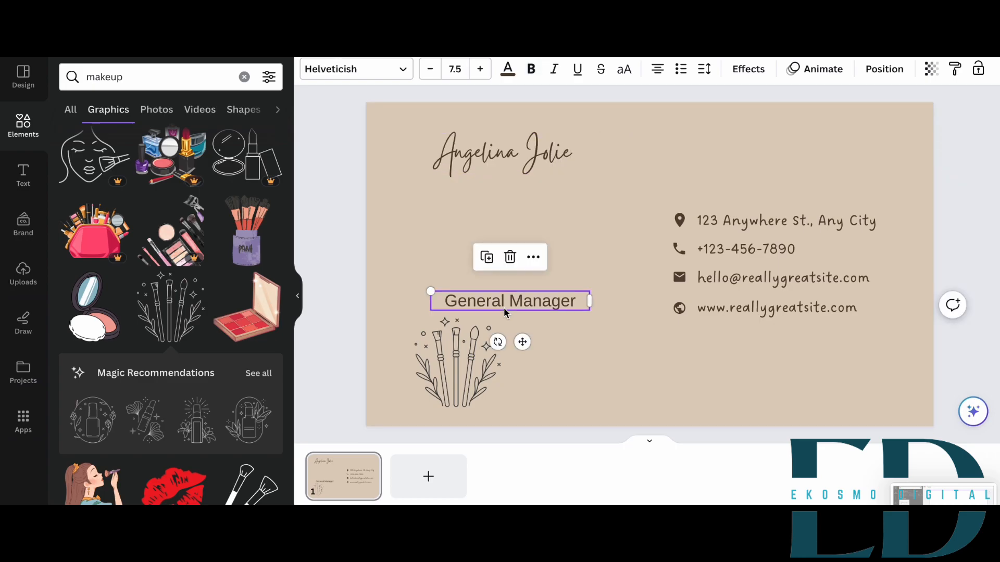
{"action": "double_click", "coordinate": [570, 298]}
{"action": "key", "text": "BackSpace"}
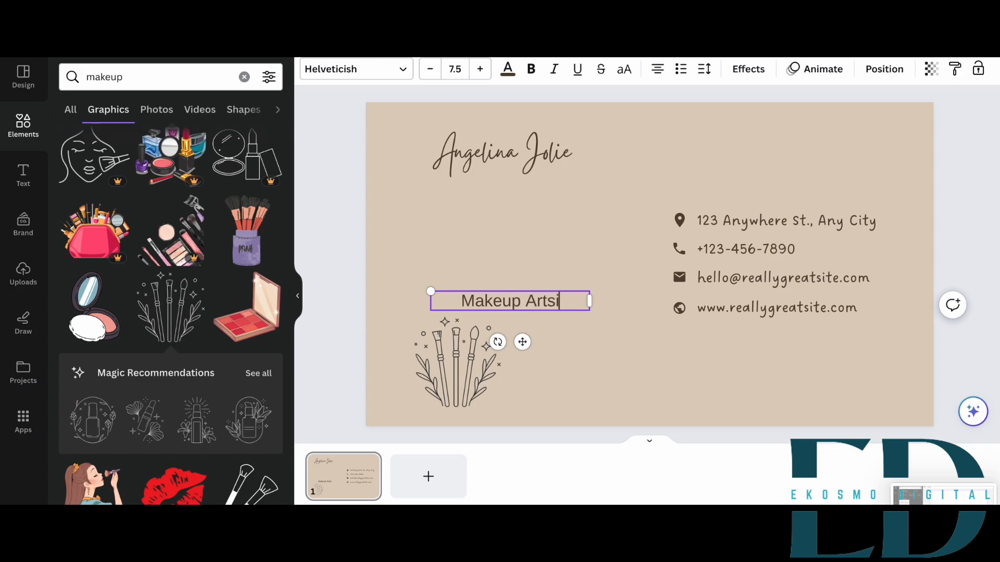
{"action": "type", "text": "Makeup Artist"}
{"action": "left_click", "coordinate": [640, 318]}
Place the job title directly below the name in the card's upper-left area, shifting the name slightly left
{"action": "left_click_drag", "start_coordinate": [552, 301], "coordinate": [470, 183]}
{"action": "left_click", "coordinate": [522, 151]}
{"action": "left_click", "coordinate": [458, 160]}
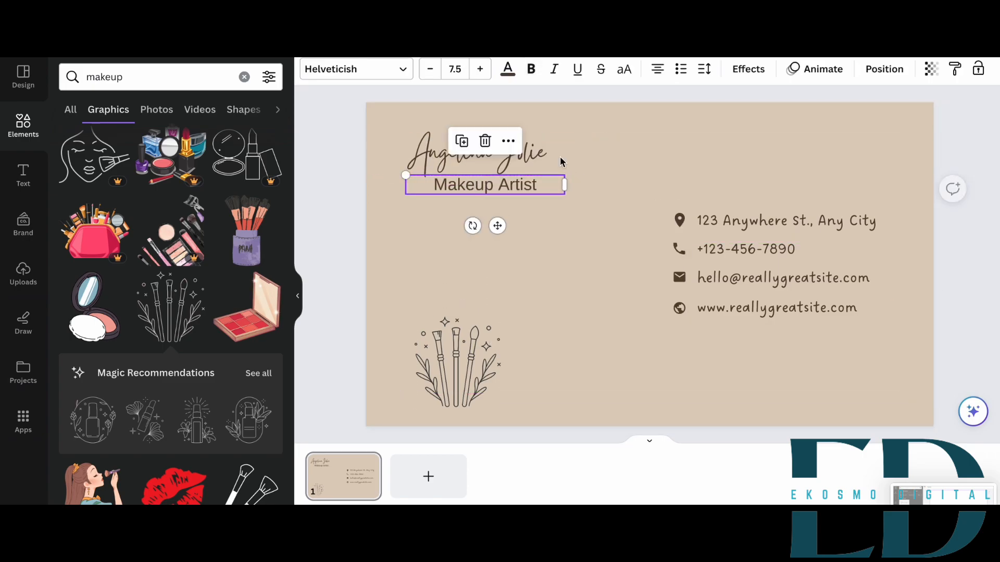
Try the yellow-to-pink gradient and the dark maroon brand colour as the card background, and return it to beige
{"action": "left_click", "coordinate": [417, 102]}
{"action": "left_click", "coordinate": [311, 68]}
{"action": "scroll", "coordinate": [167, 430], "scroll_direction": "down", "scroll_amount": 3}
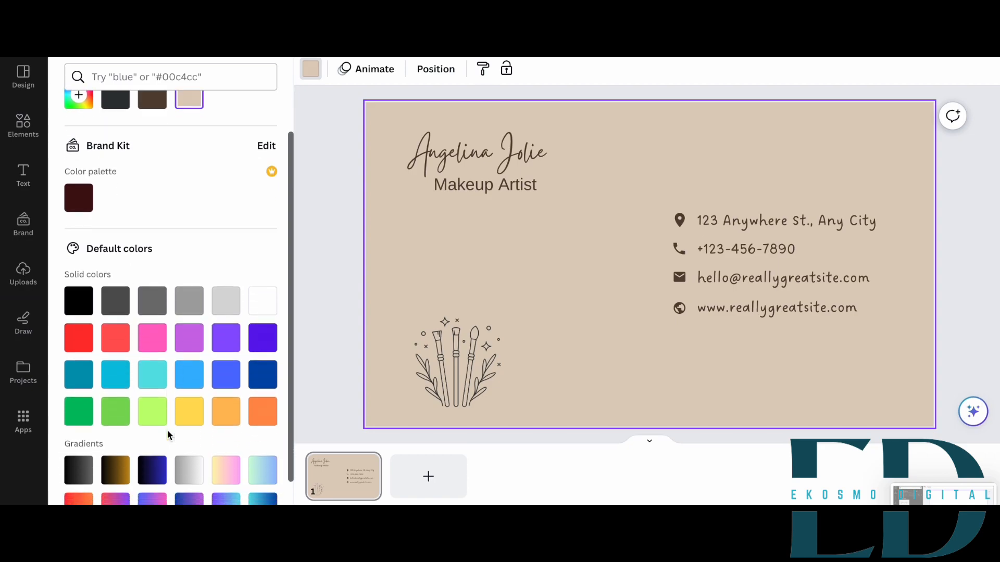
{"action": "left_click", "coordinate": [190, 417]}
{"action": "left_click", "coordinate": [228, 421]}
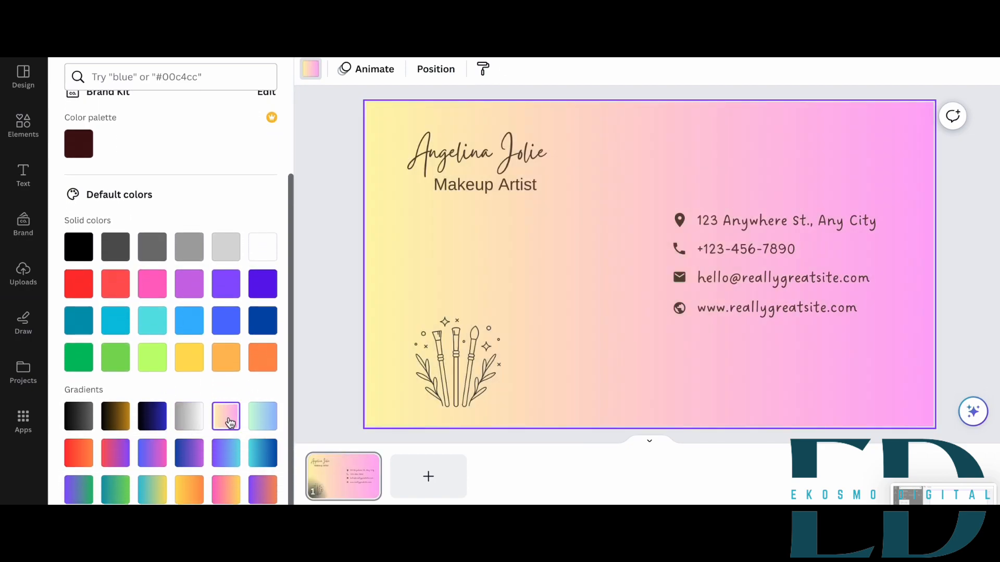
{"action": "scroll", "coordinate": [230, 424], "scroll_direction": "down", "scroll_amount": 1}
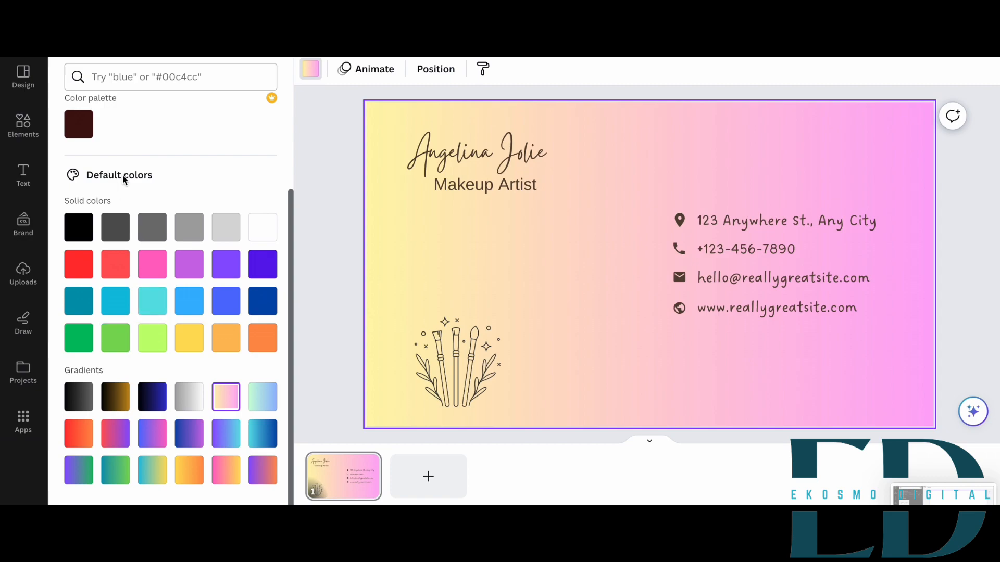
{"action": "left_click", "coordinate": [78, 125]}
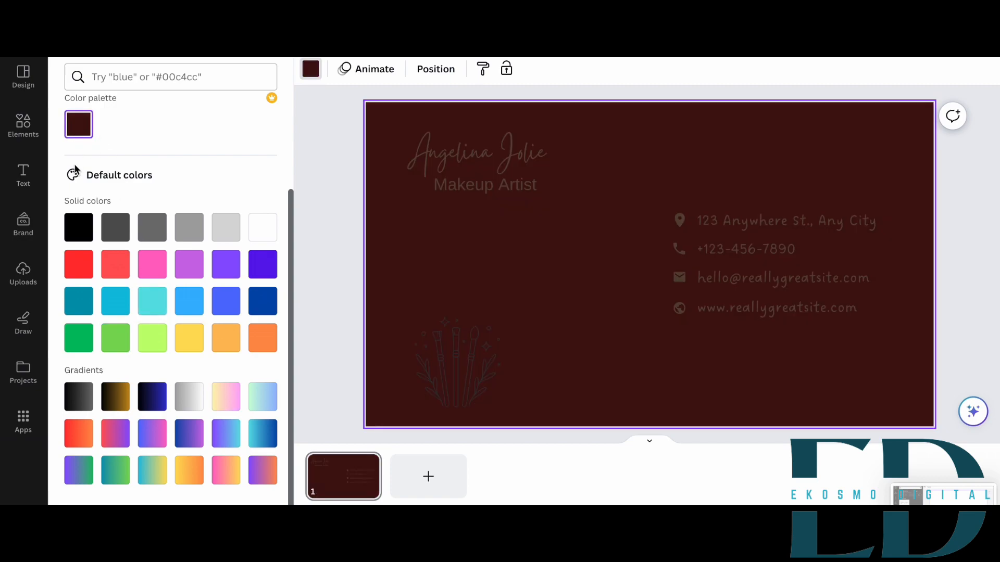
{"action": "scroll", "coordinate": [127, 339], "scroll_direction": "up", "scroll_amount": 3}
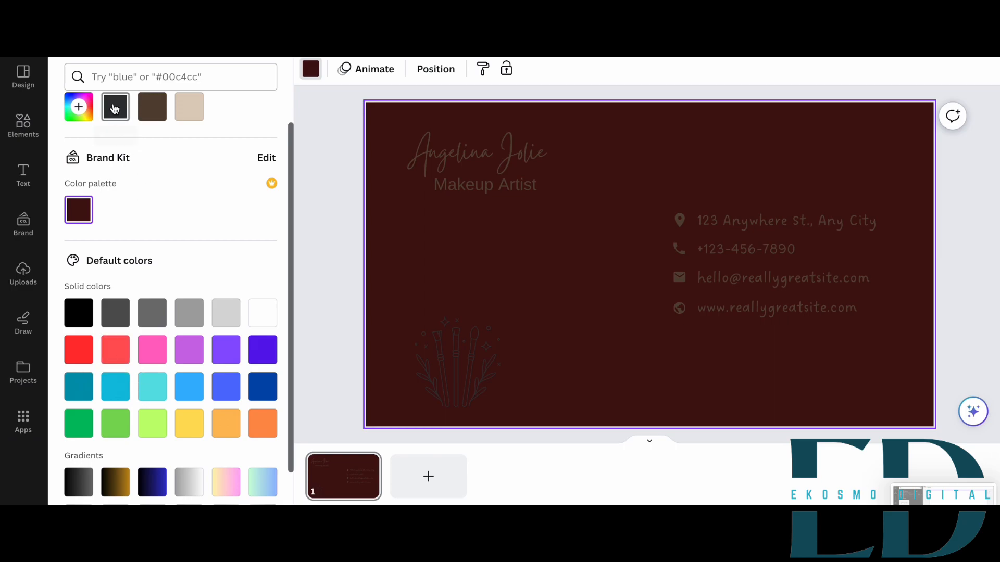
{"action": "left_click", "coordinate": [189, 109]}
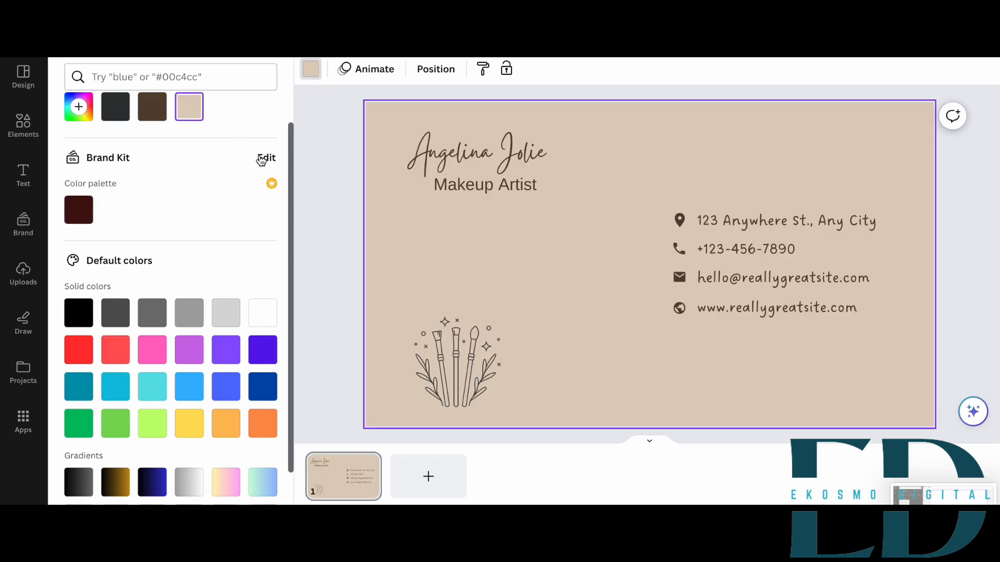
Set the card background to a custom solid pale pink, #F6EDF2
{"action": "scroll", "coordinate": [124, 361], "scroll_direction": "down", "scroll_amount": 3}
{"action": "scroll", "coordinate": [160, 302], "scroll_direction": "up", "scroll_amount": 5}
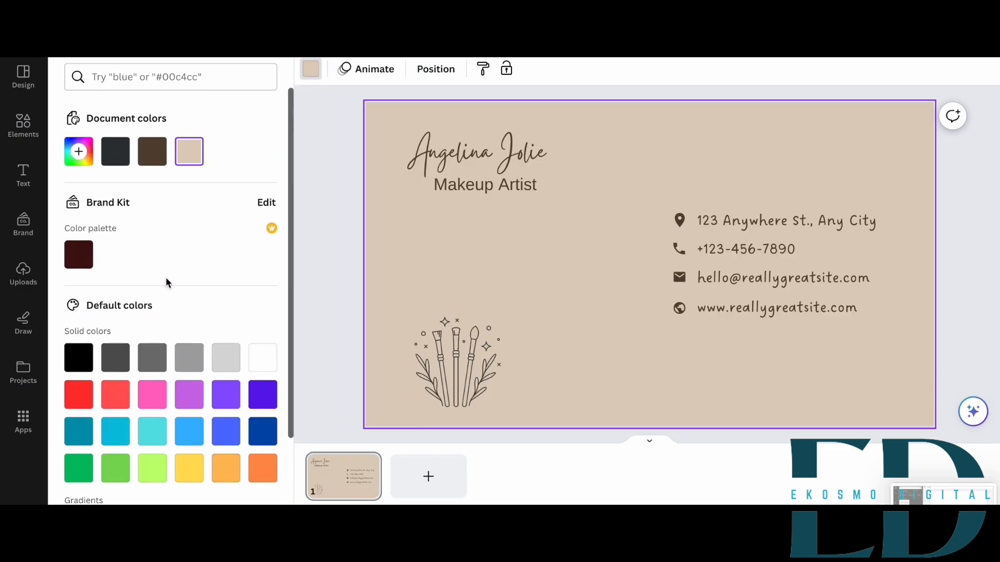
{"action": "left_click", "coordinate": [79, 151]}
{"action": "left_click", "coordinate": [94, 220]}
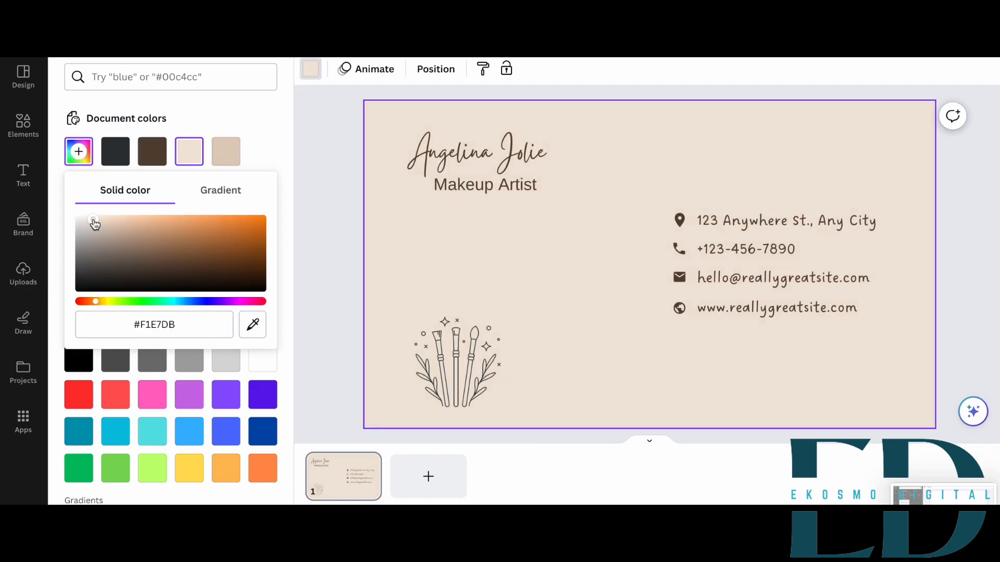
{"action": "left_click_drag", "start_coordinate": [94, 224], "coordinate": [198, 284]}
{"action": "left_click", "coordinate": [246, 301]}
{"action": "left_click_drag", "start_coordinate": [180, 219], "coordinate": [81, 219]}
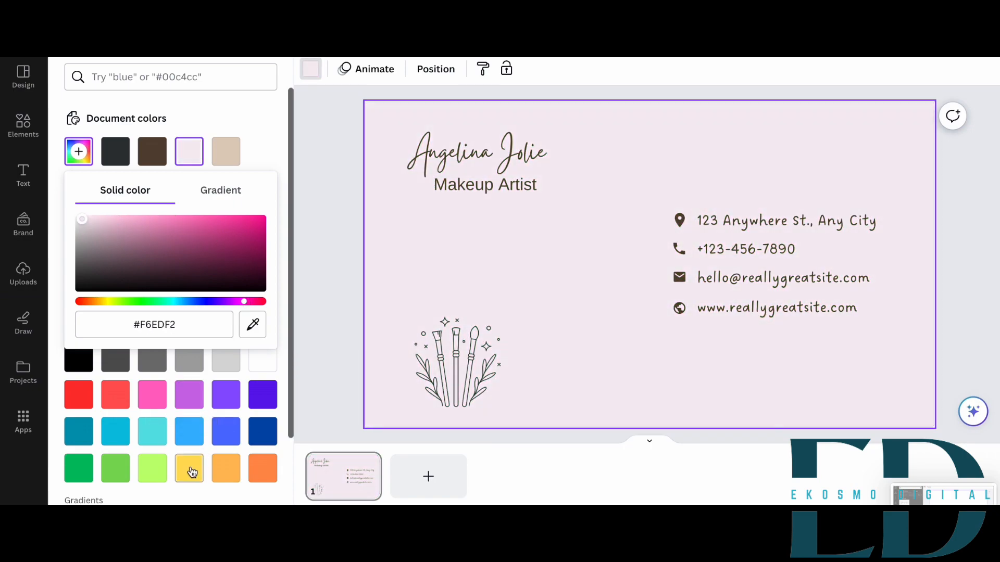
Change the text colour of the name to the default violet
{"action": "left_click", "coordinate": [475, 154]}
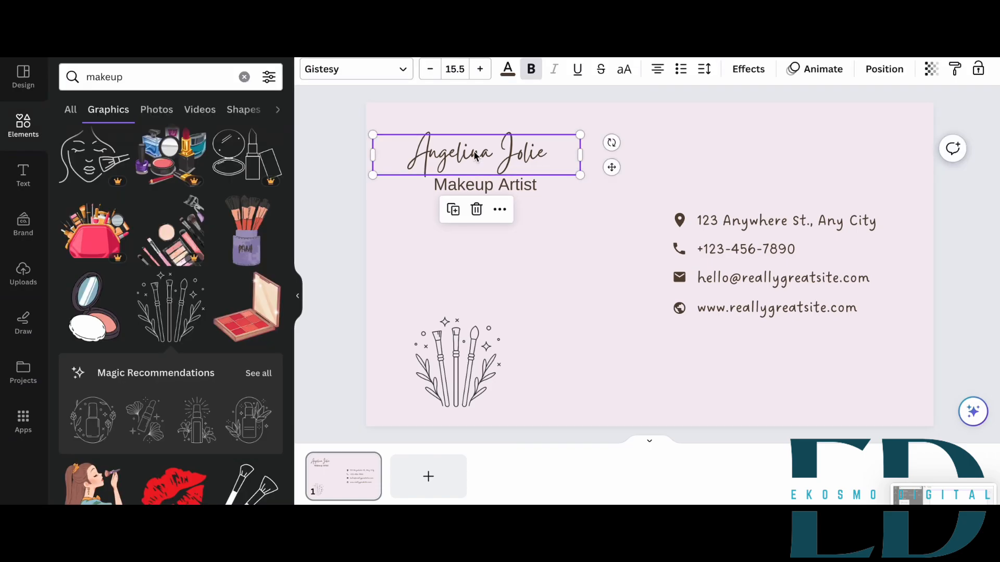
{"action": "triple_click", "coordinate": [473, 152]}
{"action": "left_click", "coordinate": [507, 69]}
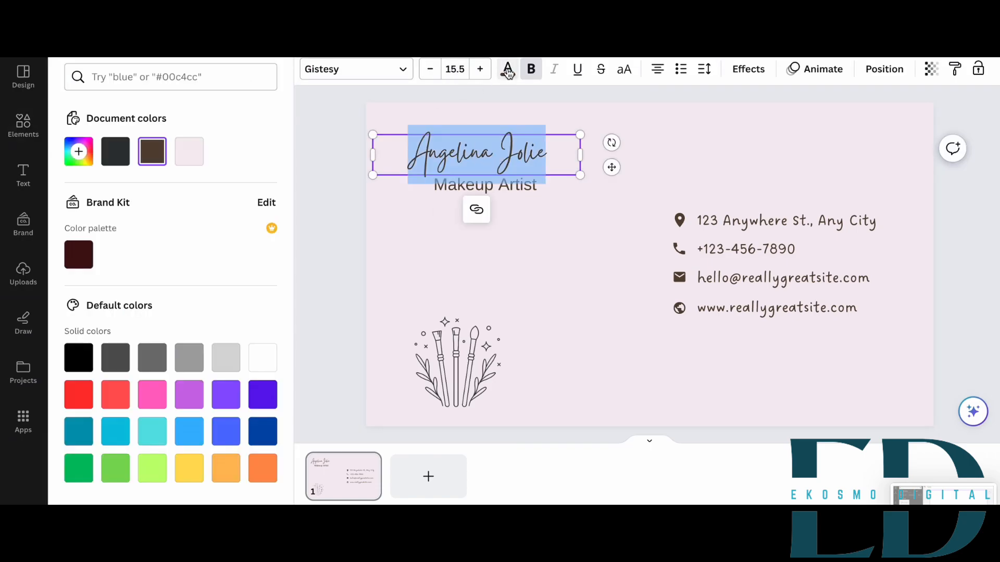
{"action": "left_click", "coordinate": [225, 395]}
{"action": "left_click", "coordinate": [380, 237]}
{"action": "left_click", "coordinate": [461, 152]}
Change the "Makeup Artist" text to the default dark violet and its font to Malibu
{"action": "left_click", "coordinate": [464, 186]}
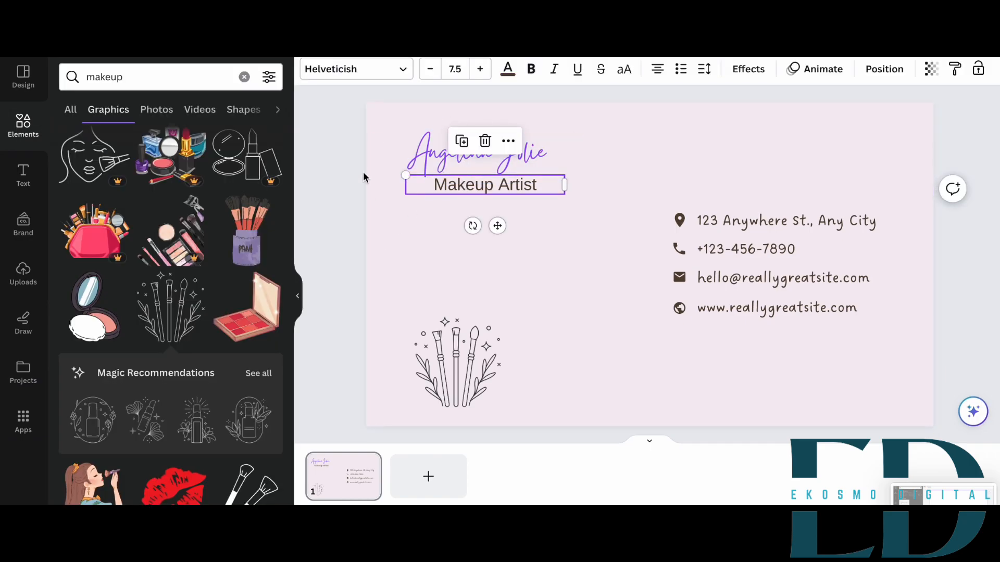
{"action": "left_click", "coordinate": [507, 70]}
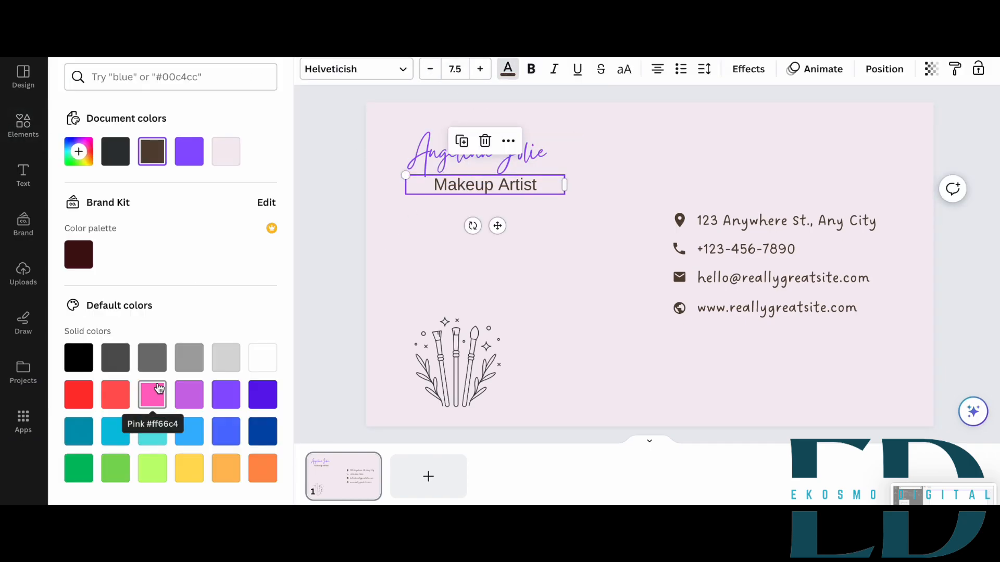
{"action": "left_click", "coordinate": [263, 395]}
{"action": "left_click", "coordinate": [437, 285]}
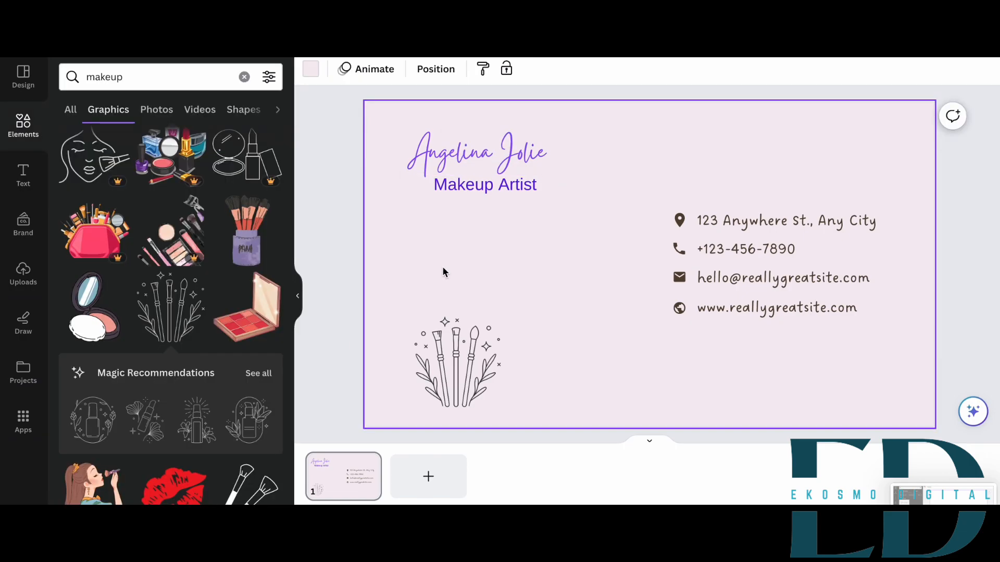
{"action": "left_click", "coordinate": [499, 191]}
{"action": "left_click", "coordinate": [384, 72]}
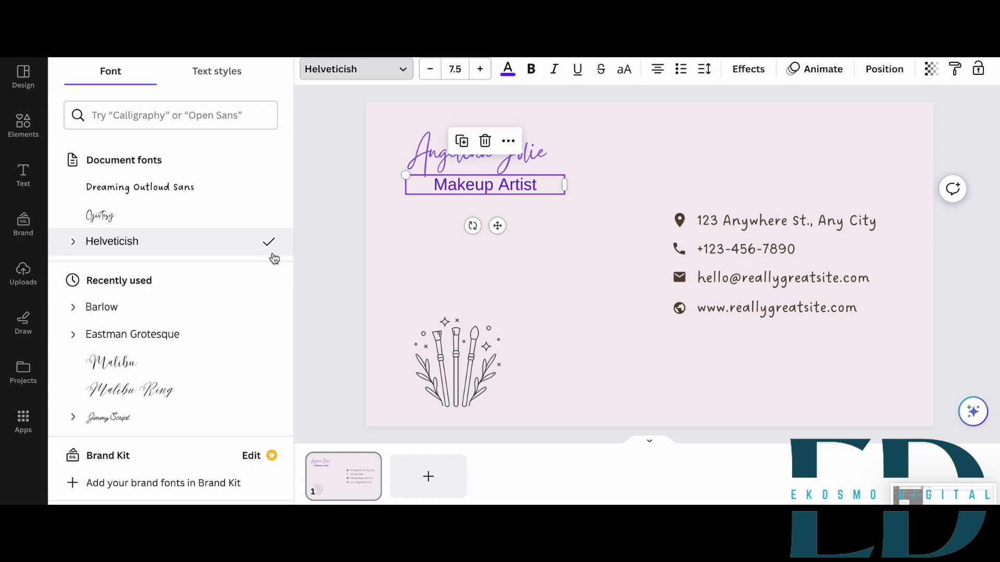
Widen the name's text box and enlarge its font size to 29.5
{"action": "left_click", "coordinate": [511, 157]}
{"action": "left_click_drag", "start_coordinate": [584, 156], "coordinate": [706, 147]}
{"action": "left_click", "coordinate": [479, 69]}
{"action": "left_click", "coordinate": [480, 68]}
{"action": "left_click", "coordinate": [479, 68]}
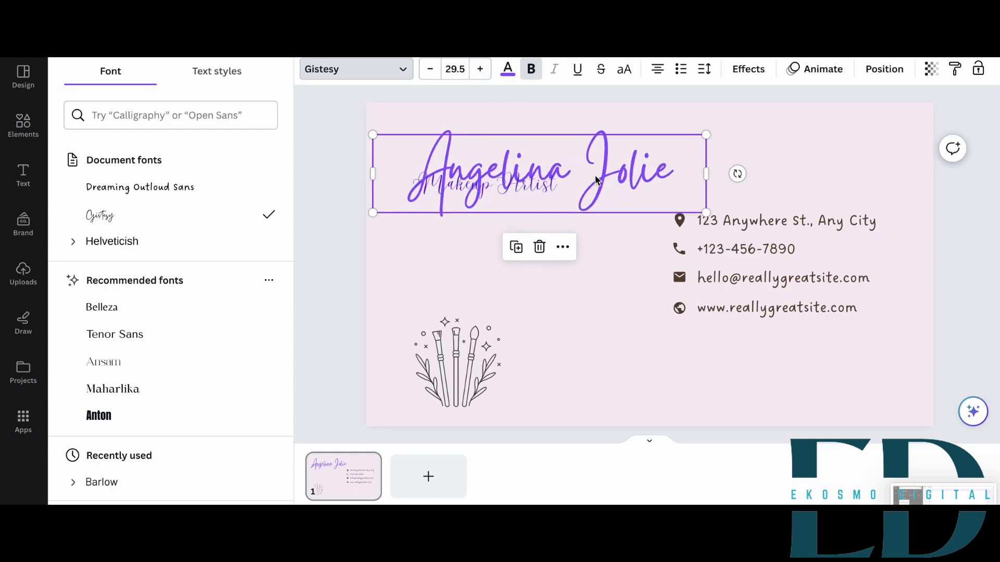
Move the enlarged name up and position the job title just beneath it
{"action": "left_click_drag", "start_coordinate": [595, 180], "coordinate": [627, 150]}
{"action": "left_click", "coordinate": [531, 190]}
{"action": "left_click_drag", "start_coordinate": [531, 189], "coordinate": [613, 200]}
Replace the line-art brushes with the purple brush pot graphic, placed in the card's lower-left area
{"action": "mouse_move", "coordinate": [460, 365]}
{"action": "left_mouse_down"}
{"action": "mouse_move", "coordinate": [453, 259]}
{"action": "mouse_move", "coordinate": [436, 272]}
{"action": "left_mouse_up"}
{"action": "left_click", "coordinate": [246, 232]}
{"action": "left_click_drag", "start_coordinate": [648, 247], "coordinate": [473, 315]}
{"action": "left_click", "coordinate": [450, 278]}
{"action": "key", "text": "Delete"}
Move the name to the top centre of the card and centre the job title directly below it
{"action": "left_click_drag", "start_coordinate": [563, 161], "coordinate": [534, 169]}
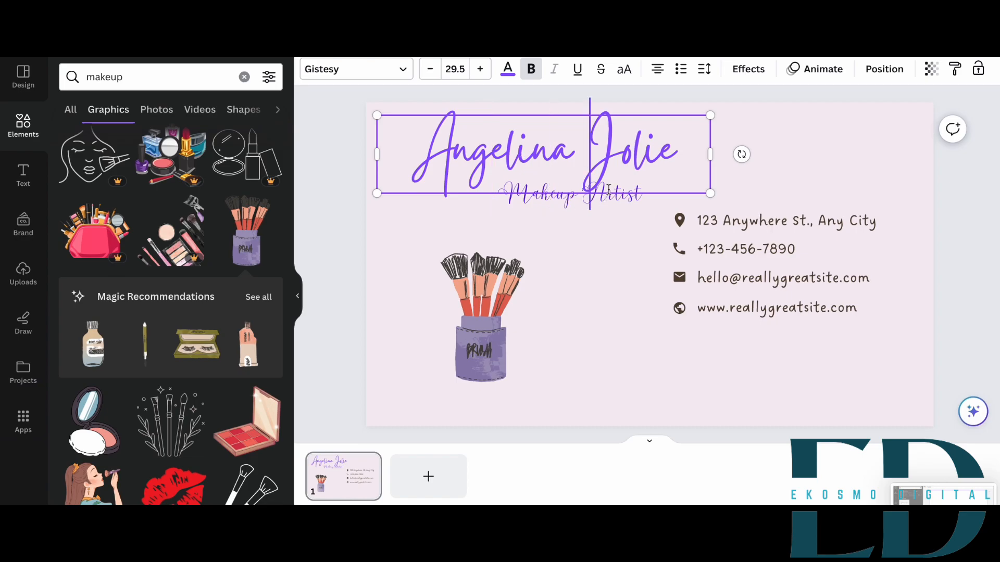
{"action": "left_click_drag", "start_coordinate": [586, 131], "coordinate": [686, 149]}
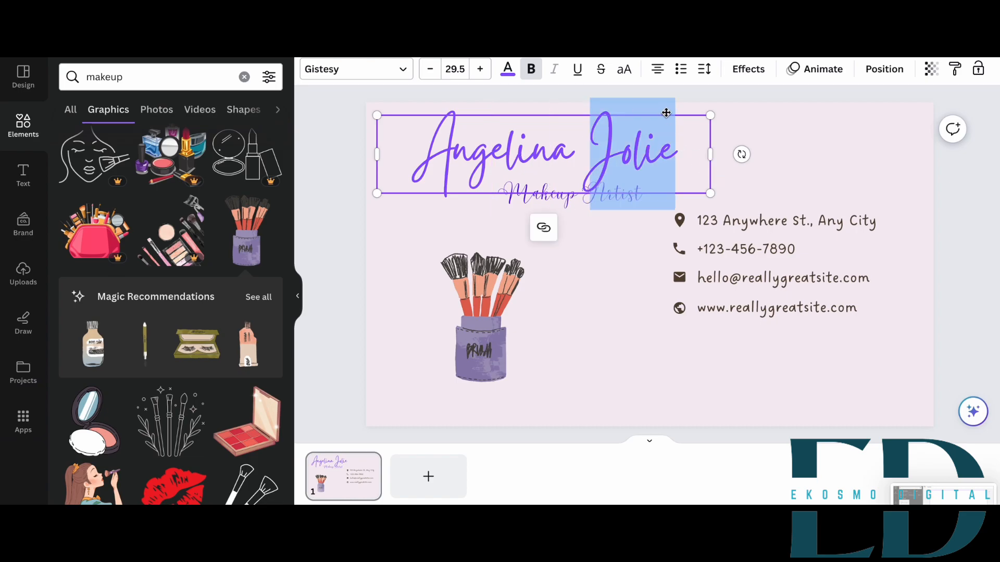
{"action": "left_click_drag", "start_coordinate": [666, 113], "coordinate": [781, 113]}
{"action": "left_click_drag", "start_coordinate": [646, 116], "coordinate": [685, 204]}
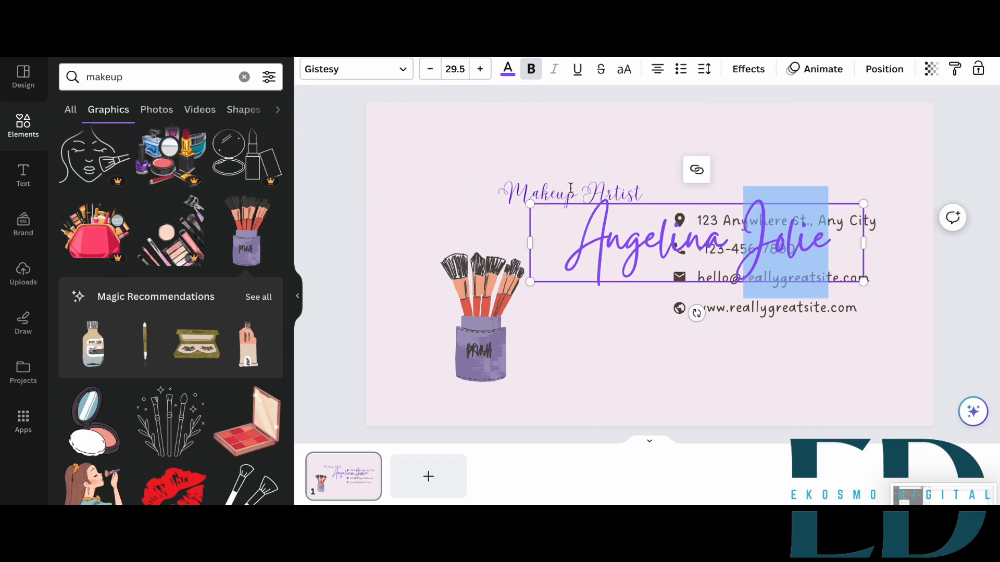
{"action": "left_click", "coordinate": [571, 192]}
{"action": "mouse_move", "coordinate": [619, 257]}
{"action": "left_mouse_down"}
{"action": "mouse_move", "coordinate": [731, 217]}
{"action": "mouse_move", "coordinate": [667, 161]}
{"action": "left_mouse_up"}
{"action": "mouse_move", "coordinate": [570, 193]}
{"action": "left_mouse_down"}
{"action": "mouse_move", "coordinate": [597, 264]}
{"action": "mouse_move", "coordinate": [599, 326]}
{"action": "left_mouse_up"}
{"action": "left_click_drag", "start_coordinate": [654, 168], "coordinate": [519, 171]}
{"action": "left_click_drag", "start_coordinate": [594, 326], "coordinate": [606, 202]}
{"action": "left_click_drag", "start_coordinate": [588, 134], "coordinate": [630, 131]}
{"action": "left_click_drag", "start_coordinate": [594, 204], "coordinate": [620, 194]}
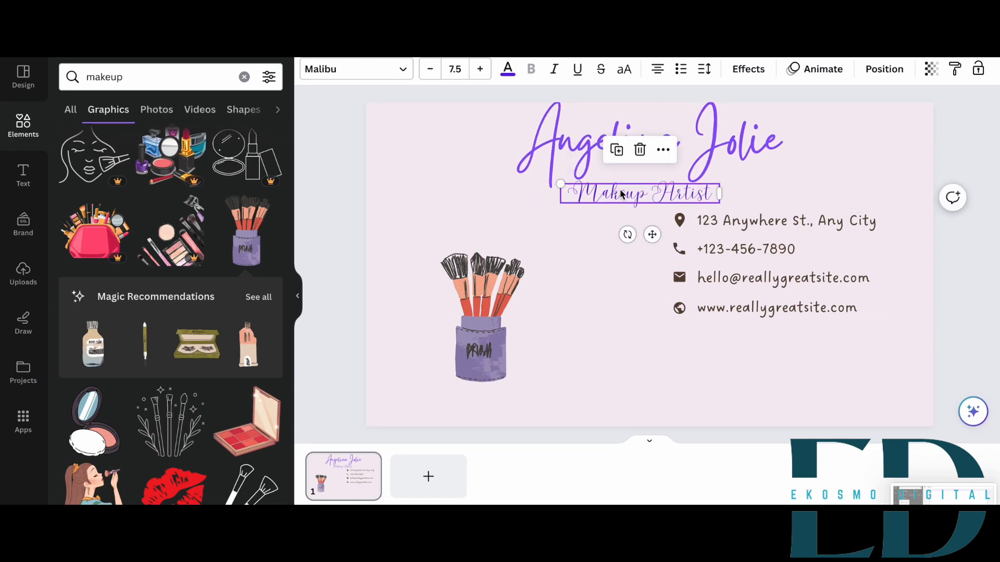
{"action": "left_click_drag", "start_coordinate": [694, 142], "coordinate": [694, 152]}
{"action": "left_click", "coordinate": [713, 223]}
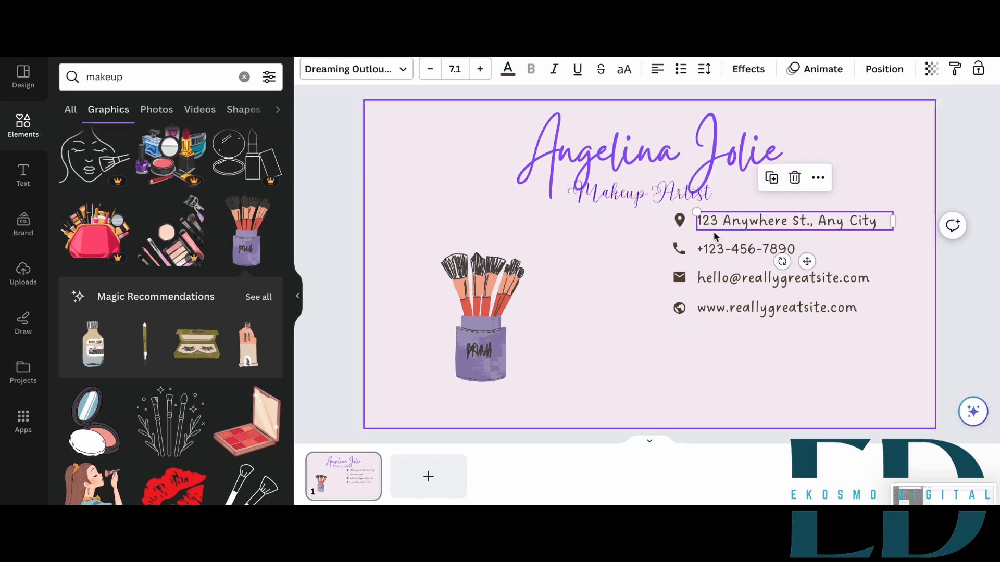
{"action": "left_click", "coordinate": [734, 253]}
{"action": "left_click", "coordinate": [736, 277]}
{"action": "left_click", "coordinate": [731, 234]}
{"action": "left_click", "coordinate": [737, 225]}
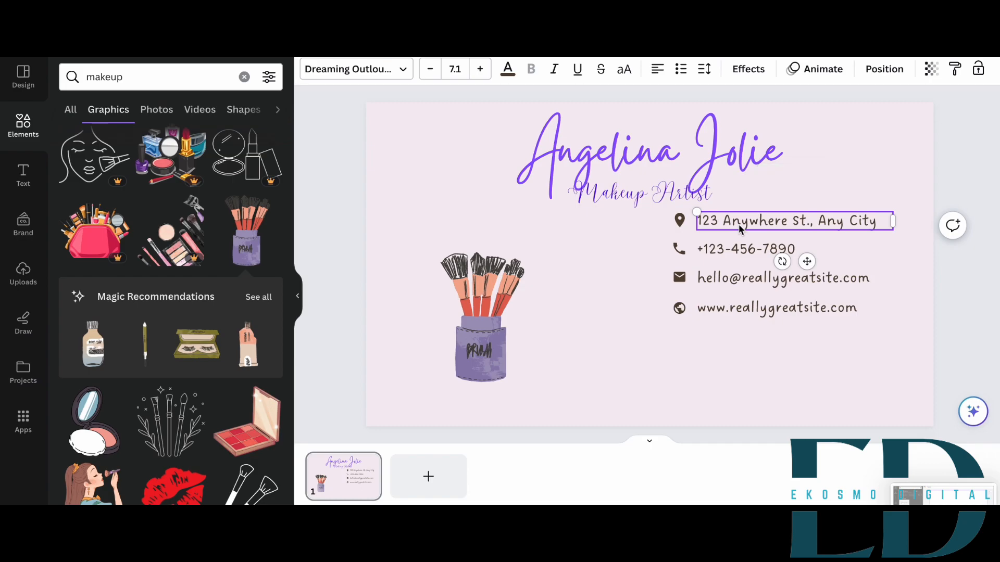
{"action": "left_click", "coordinate": [730, 262]}
{"action": "left_click", "coordinate": [737, 223]}
{"action": "left_click_drag", "start_coordinate": [736, 221], "coordinate": [655, 250]}
{"action": "left_click_drag", "start_coordinate": [775, 225], "coordinate": [751, 346]}
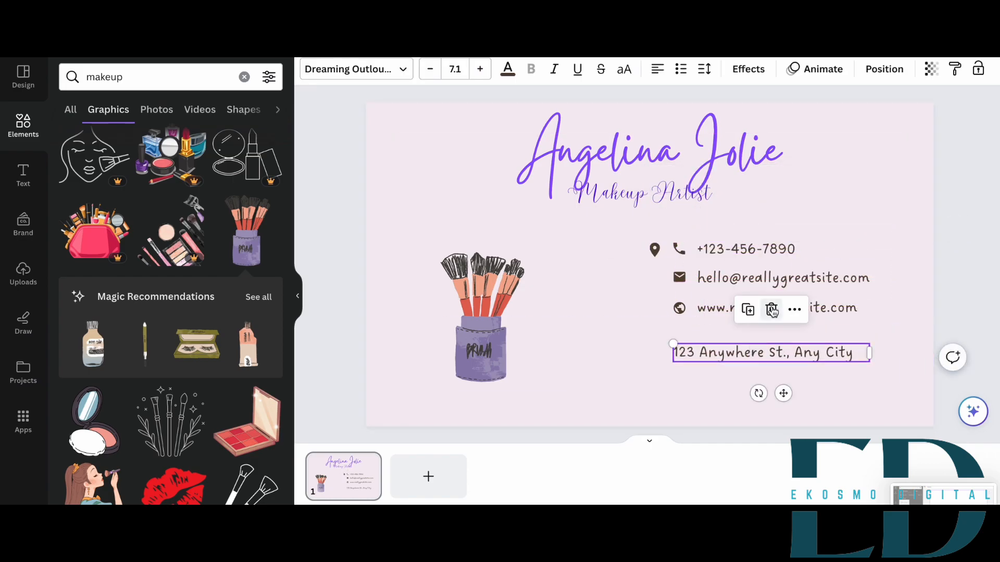
{"action": "key", "text": "Delete"}
{"action": "left_click", "coordinate": [760, 251]}
{"action": "key", "text": "Delete"}
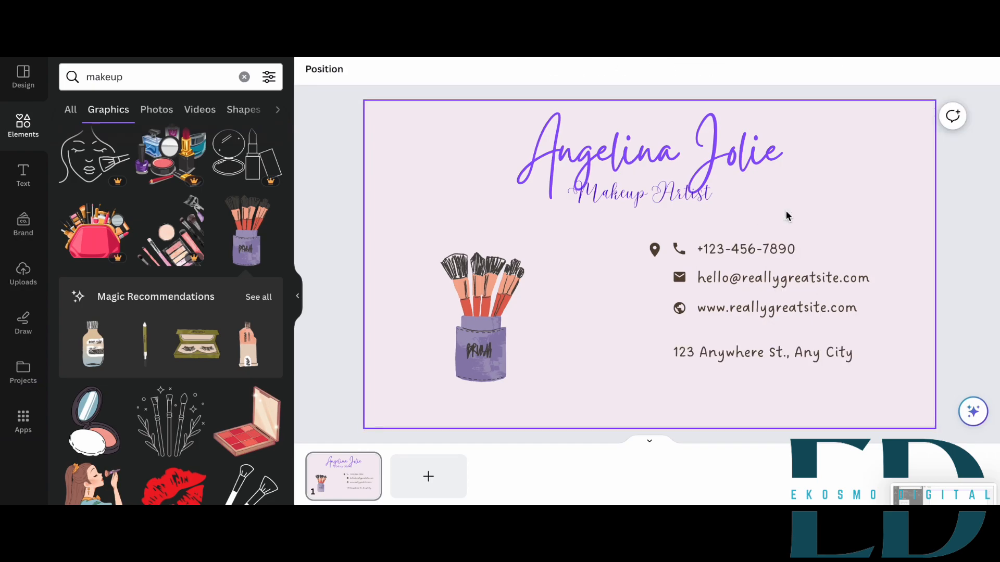
{"action": "key", "text": "ctrl+z"}
Move the contact details with their icons together into the card's lower-right area, and nudge the name and job title slightly right
{"action": "left_click_drag", "start_coordinate": [664, 212], "coordinate": [770, 318]}
{"action": "left_click_drag", "start_coordinate": [783, 249], "coordinate": [768, 315]}
{"action": "left_click", "coordinate": [683, 151]}
{"action": "left_click_drag", "start_coordinate": [683, 151], "coordinate": [691, 149]}
{"action": "left_click", "coordinate": [639, 197]}
{"action": "left_click_drag", "start_coordinate": [639, 197], "coordinate": [661, 206]}
Recolour the name and the job title bright pink from the default solid colours
{"action": "left_click", "coordinate": [724, 140]}
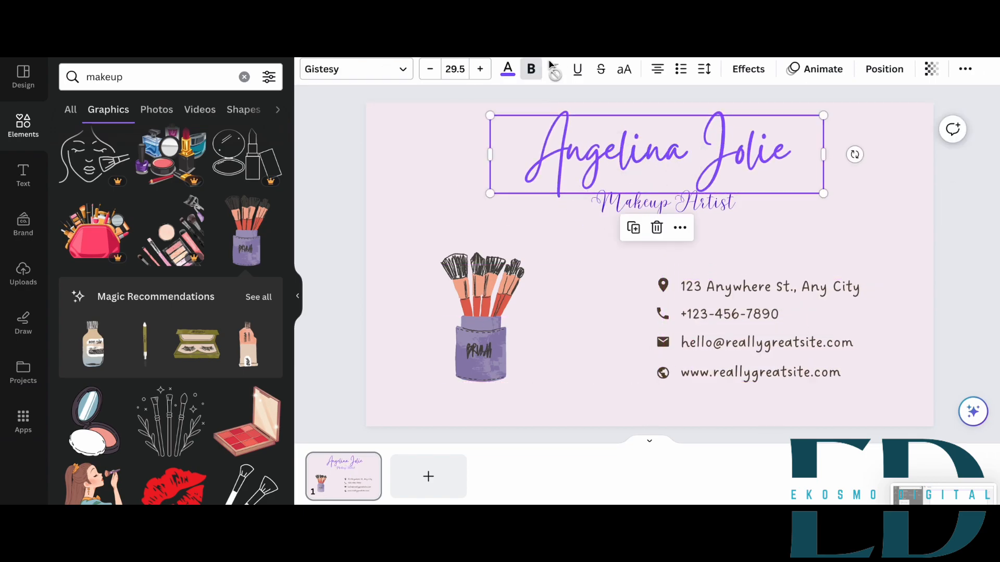
{"action": "left_click", "coordinate": [508, 73]}
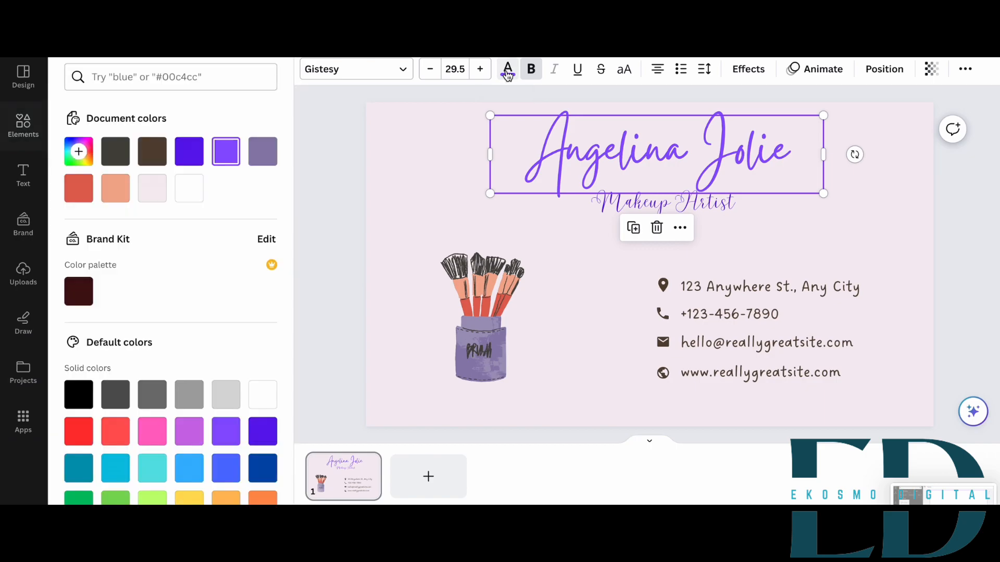
{"action": "left_click", "coordinate": [152, 432]}
{"action": "left_click", "coordinate": [633, 201]}
{"action": "left_click", "coordinate": [162, 435]}
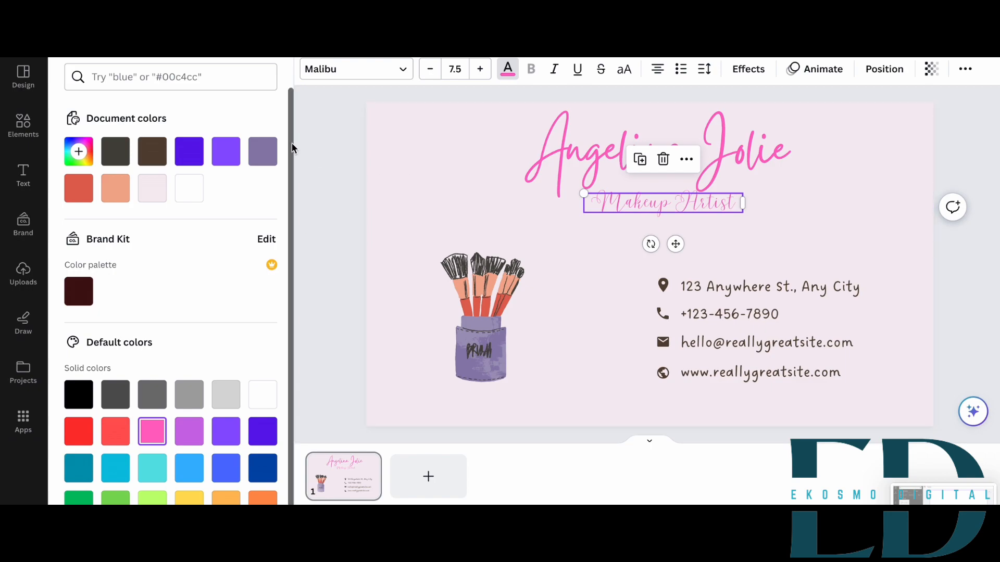
Apply the Outline text effect to the job title
{"action": "left_click", "coordinate": [748, 70]}
{"action": "left_click", "coordinate": [165, 254]}
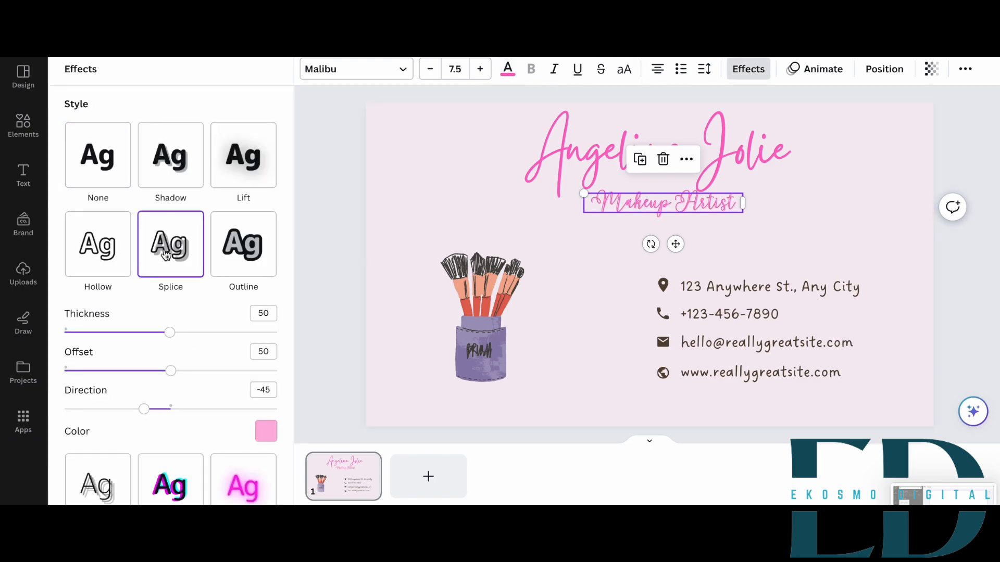
{"action": "left_click", "coordinate": [232, 253]}
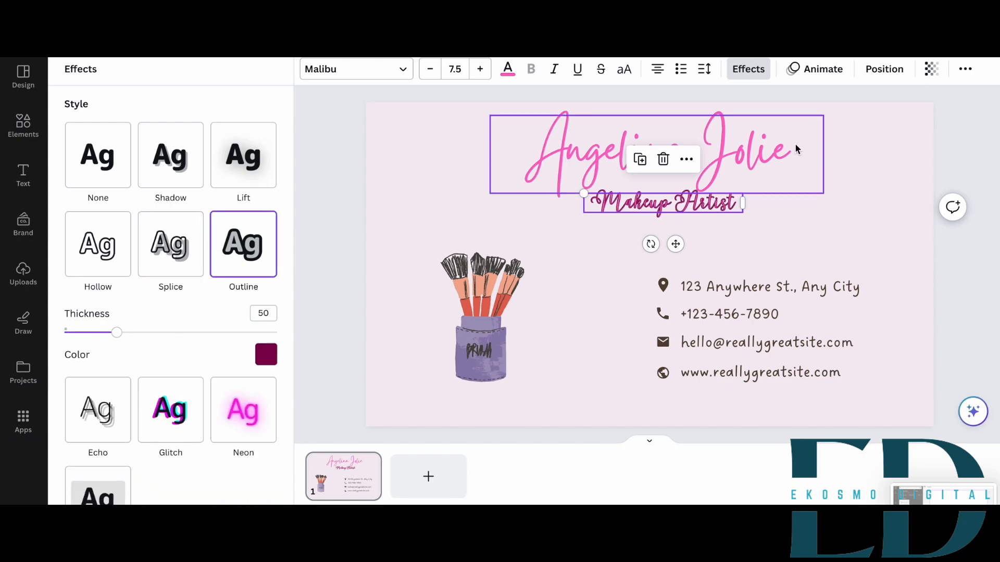
{"action": "left_click", "coordinate": [877, 151]}
{"action": "left_click", "coordinate": [707, 208]}
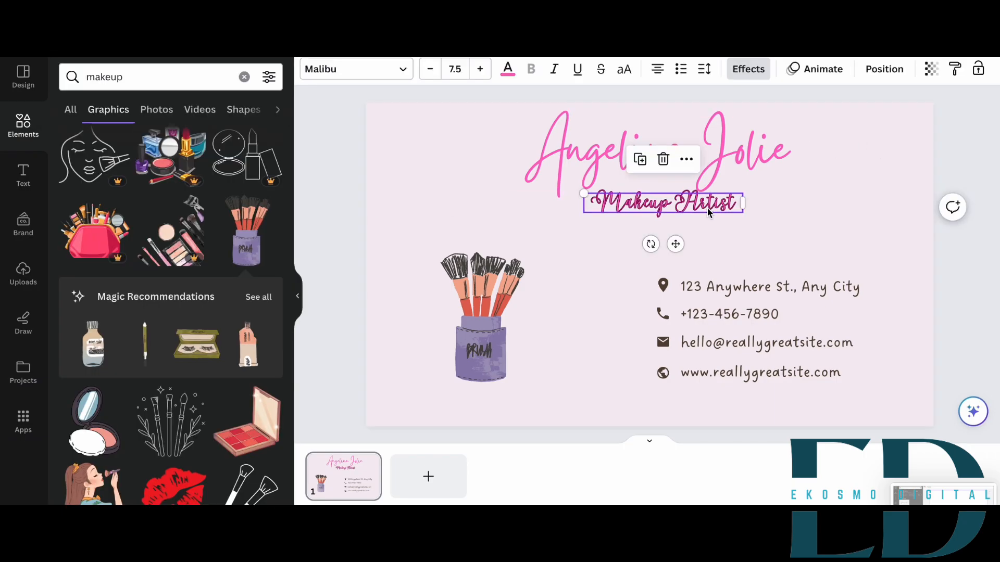
Add the graphic of an open powder compact with mirror and white puff, placed in the card's lower-left corner
{"action": "scroll", "coordinate": [208, 244], "scroll_direction": "up", "scroll_amount": 1}
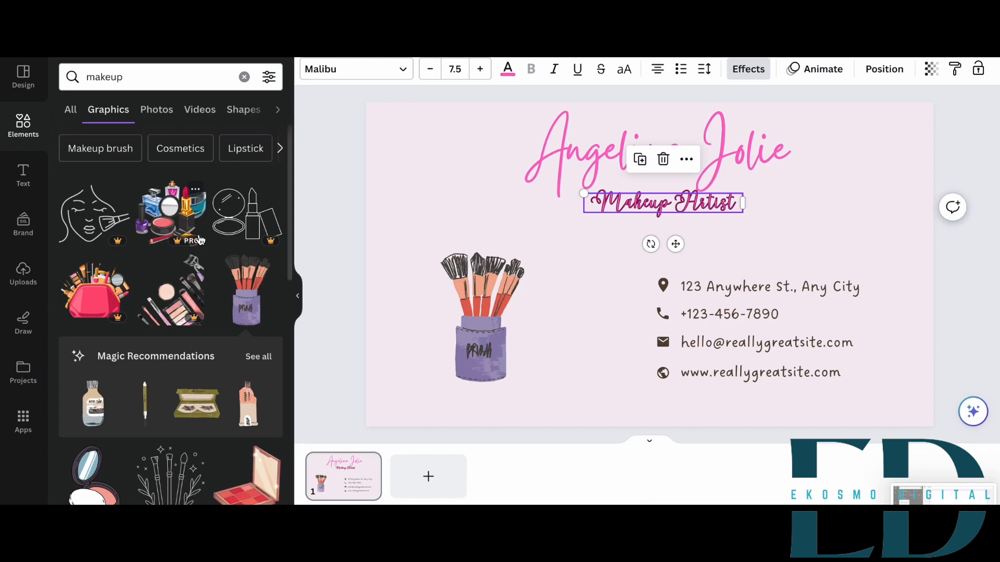
{"action": "scroll", "coordinate": [203, 241], "scroll_direction": "down", "scroll_amount": 3}
{"action": "scroll", "coordinate": [199, 239], "scroll_direction": "down", "scroll_amount": 2}
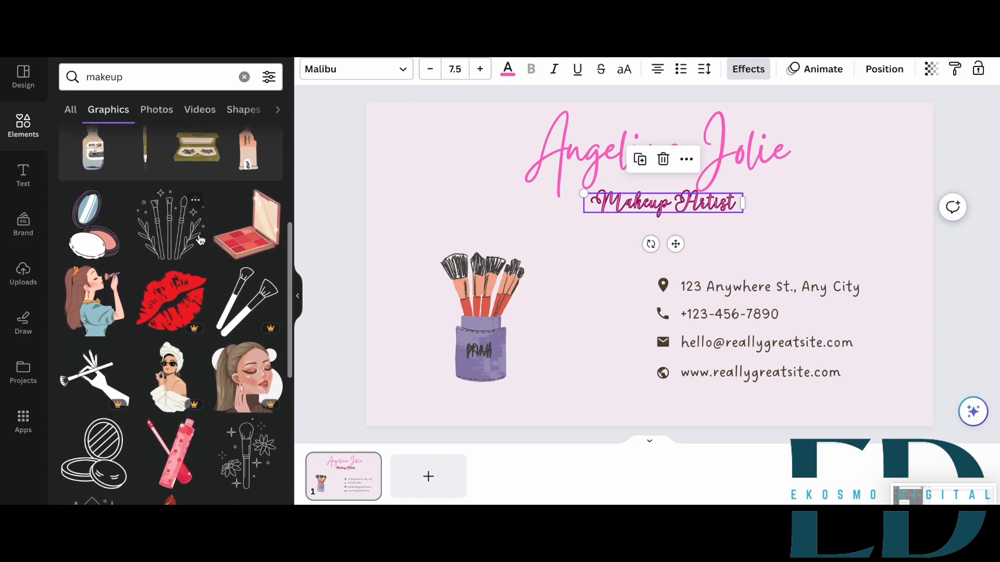
{"action": "left_click", "coordinate": [91, 223]}
{"action": "mouse_move", "coordinate": [650, 263]}
{"action": "left_mouse_down"}
{"action": "mouse_move", "coordinate": [556, 262]}
{"action": "mouse_move", "coordinate": [421, 316]}
{"action": "mouse_move", "coordinate": [455, 312]}
{"action": "mouse_move", "coordinate": [426, 306]}
{"action": "left_mouse_up"}
Tilt the purple brush pot clockwise and arrange it so it slightly overlaps the powder compact on its right side
{"action": "left_click_drag", "start_coordinate": [502, 305], "coordinate": [553, 309]}
{"action": "mouse_move", "coordinate": [572, 386]}
{"action": "left_mouse_down"}
{"action": "mouse_move", "coordinate": [559, 367]}
{"action": "mouse_move", "coordinate": [573, 389]}
{"action": "left_mouse_up"}
{"action": "left_click_drag", "start_coordinate": [532, 420], "coordinate": [507, 416]}
{"action": "mouse_move", "coordinate": [528, 359]}
{"action": "left_mouse_down"}
{"action": "mouse_move", "coordinate": [510, 381]}
{"action": "mouse_move", "coordinate": [474, 392]}
{"action": "left_mouse_up"}
{"action": "left_click_drag", "start_coordinate": [408, 311], "coordinate": [400, 327]}
{"action": "left_click_drag", "start_coordinate": [474, 359], "coordinate": [489, 351]}
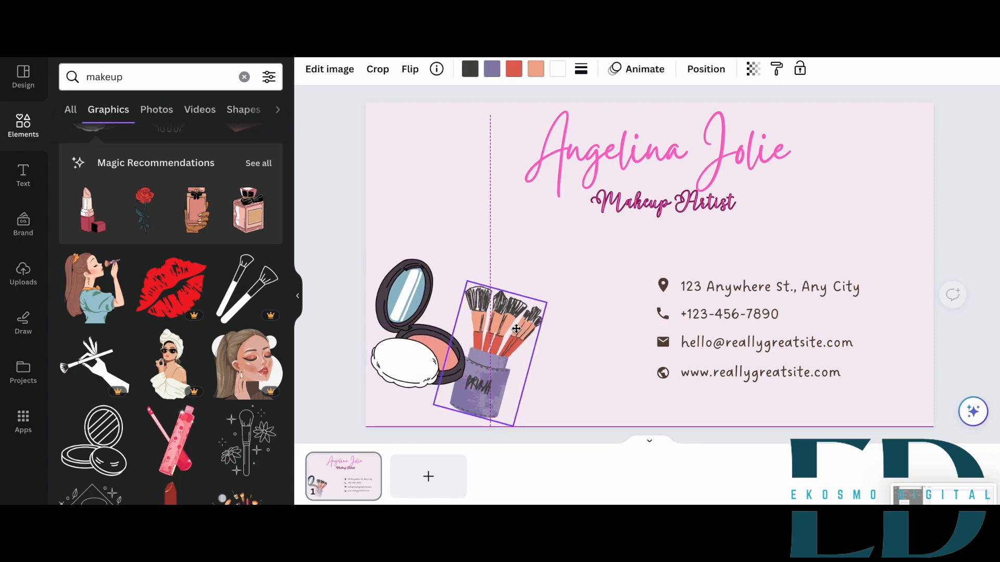
Add the red lipstick graphic, tilt it counter-clockwise and place it between the powder compact and the brush pot
{"action": "scroll", "coordinate": [163, 311], "scroll_direction": "down", "scroll_amount": 4}
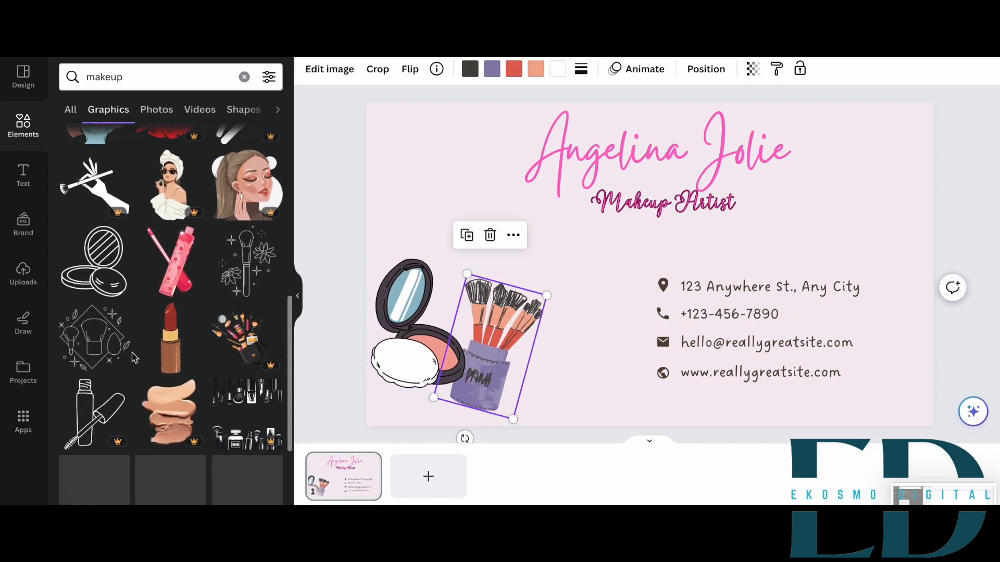
{"action": "mouse_move", "coordinate": [170, 316]}
{"action": "left_mouse_down"}
{"action": "mouse_move", "coordinate": [414, 358]}
{"action": "mouse_move", "coordinate": [585, 348]}
{"action": "left_mouse_up"}
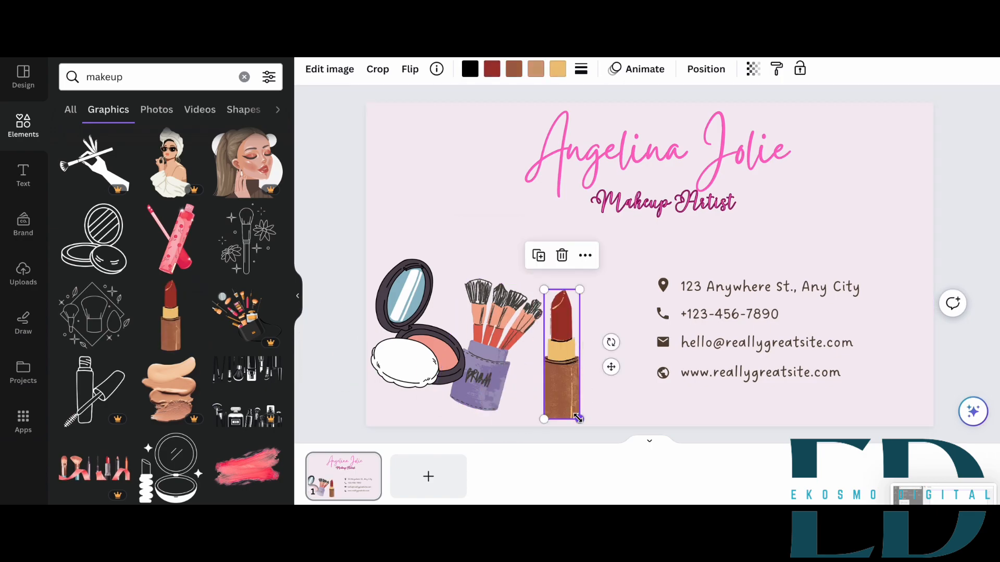
{"action": "left_click_drag", "start_coordinate": [556, 392], "coordinate": [553, 372]}
{"action": "mouse_move", "coordinate": [549, 431]}
{"action": "left_mouse_down"}
{"action": "mouse_move", "coordinate": [512, 423]}
{"action": "mouse_move", "coordinate": [589, 422]}
{"action": "mouse_move", "coordinate": [572, 429]}
{"action": "mouse_move", "coordinate": [508, 339]}
{"action": "mouse_move", "coordinate": [501, 357]}
{"action": "mouse_move", "coordinate": [536, 380]}
{"action": "left_mouse_up"}
{"action": "left_click_drag", "start_coordinate": [465, 301], "coordinate": [485, 376]}
{"action": "left_click", "coordinate": [598, 381]}
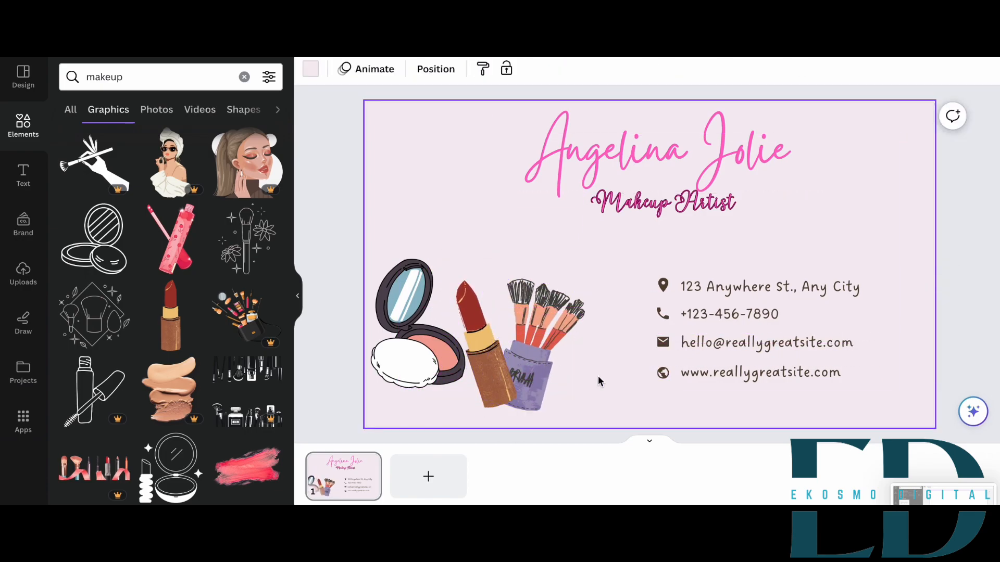
Add the pink blush compact graphic overlapping the brush pot's right side, and tighten the spacing of the makeup group
{"action": "scroll", "coordinate": [177, 398], "scroll_direction": "down", "scroll_amount": 3}
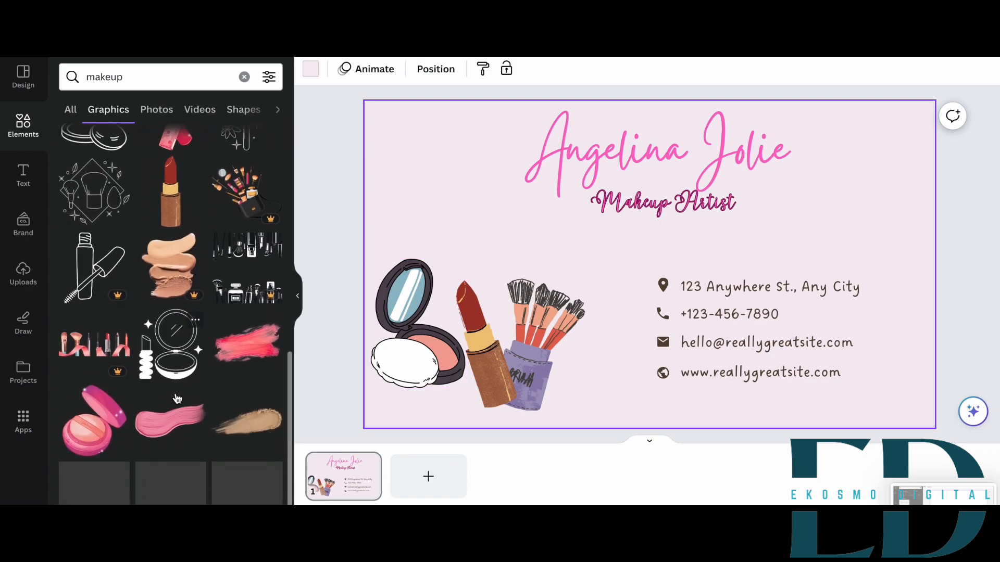
{"action": "left_click", "coordinate": [101, 394]}
{"action": "left_click_drag", "start_coordinate": [767, 394], "coordinate": [630, 248]}
{"action": "left_click_drag", "start_coordinate": [568, 226], "coordinate": [575, 406]}
{"action": "mouse_move", "coordinate": [496, 382]}
{"action": "left_mouse_down"}
{"action": "mouse_move", "coordinate": [475, 387]}
{"action": "mouse_move", "coordinate": [501, 366]}
{"action": "left_mouse_up"}
{"action": "mouse_move", "coordinate": [576, 370]}
{"action": "left_mouse_down"}
{"action": "mouse_move", "coordinate": [562, 370]}
{"action": "mouse_move", "coordinate": [559, 357]}
{"action": "left_mouse_up"}
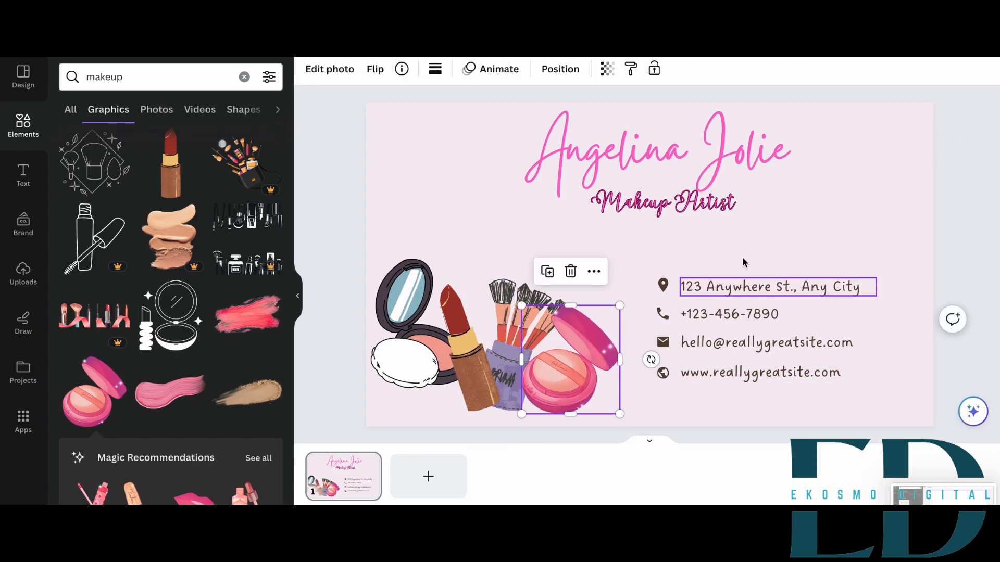
{"action": "left_click", "coordinate": [779, 239]}
Recolour the contact detail icons magenta using the photo colours taken from the blush compact
{"action": "left_click", "coordinate": [663, 285]}
{"action": "left_click", "coordinate": [469, 68]}
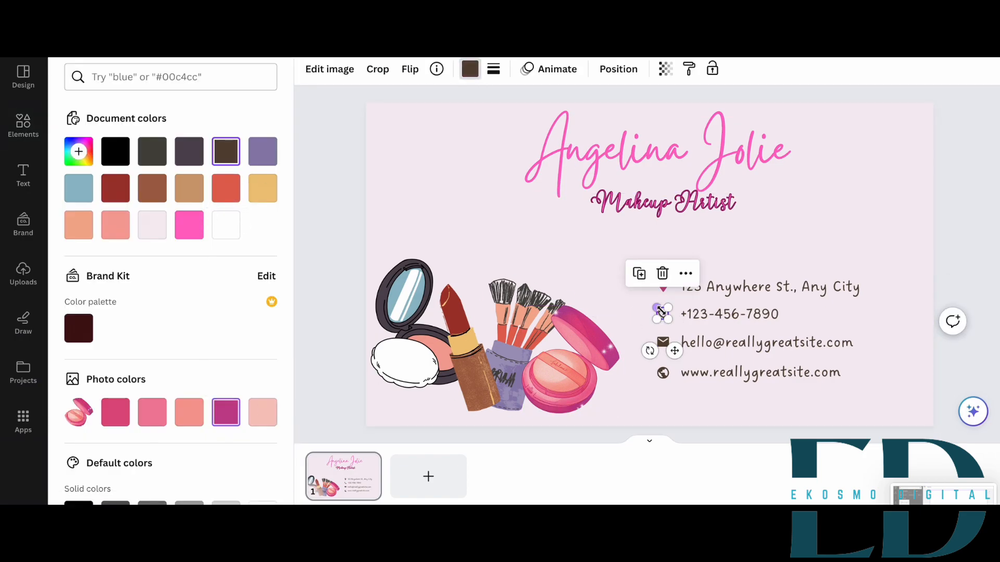
{"action": "left_click", "coordinate": [226, 412]}
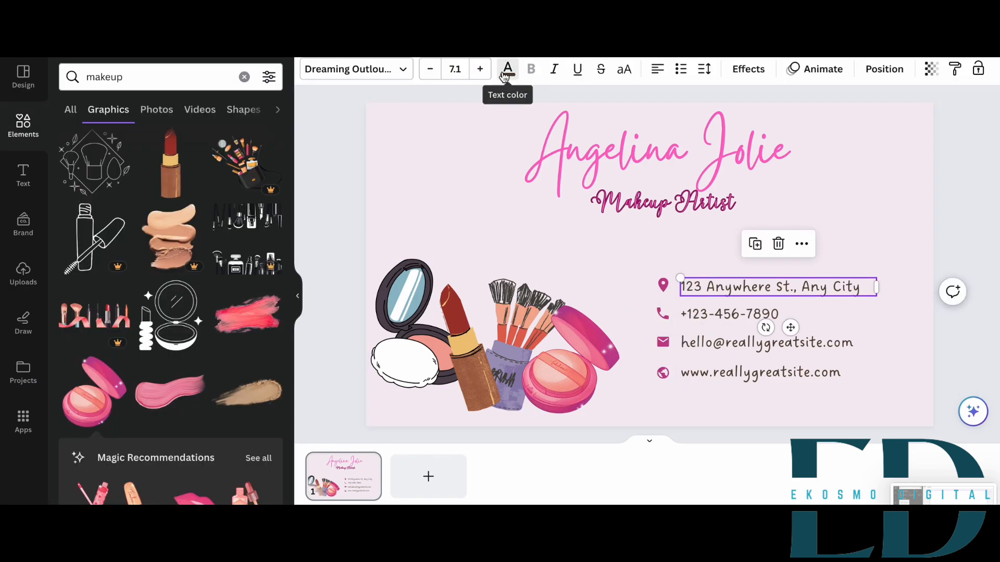
Recolour the address, phone, email and website text in the same magenta as their icons
{"action": "left_click", "coordinate": [506, 72]}
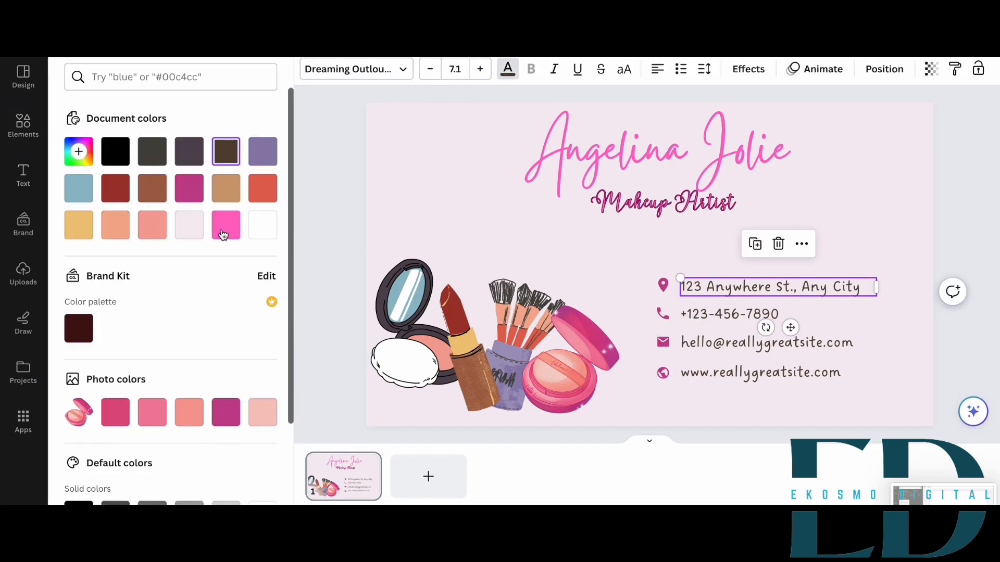
{"action": "left_click", "coordinate": [226, 225]}
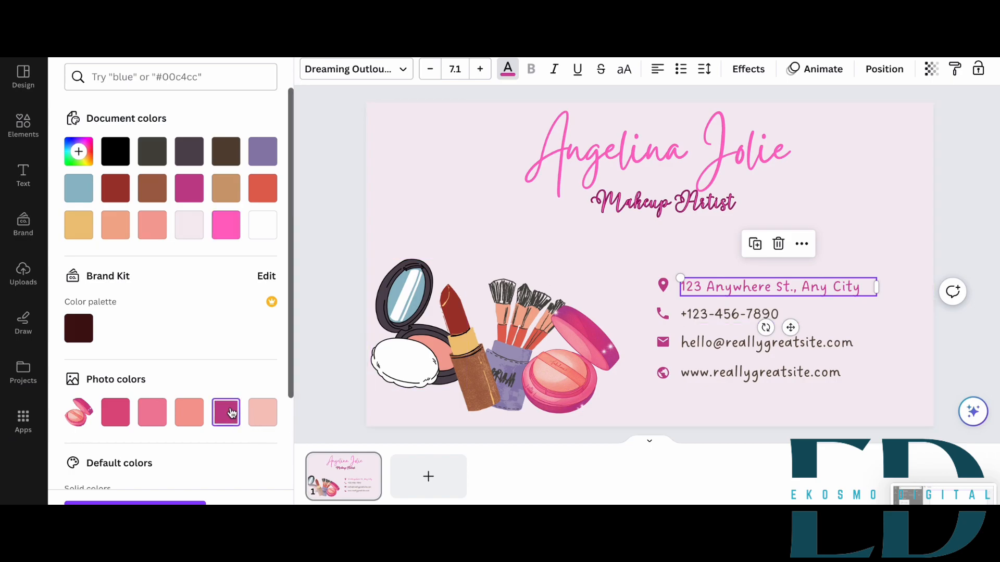
{"action": "left_click", "coordinate": [704, 322]}
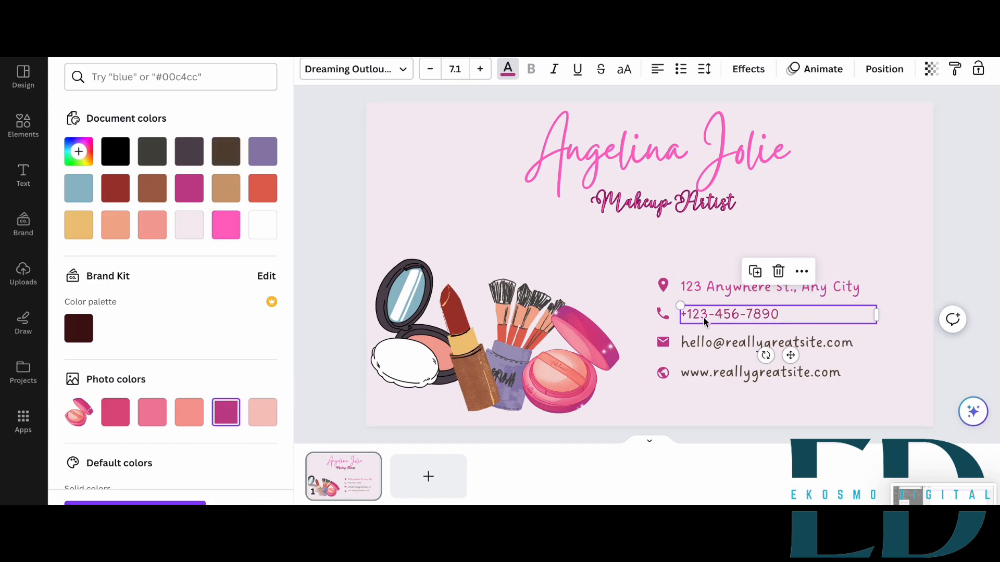
{"action": "left_click", "coordinate": [740, 343]}
{"action": "left_click", "coordinate": [226, 412]}
{"action": "left_click", "coordinate": [739, 373]}
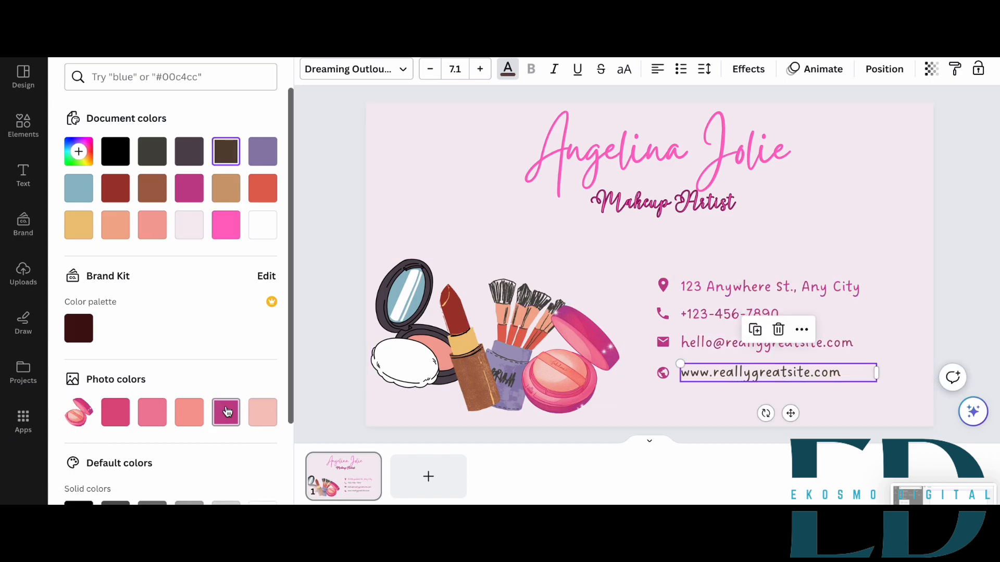
{"action": "left_click", "coordinate": [227, 412]}
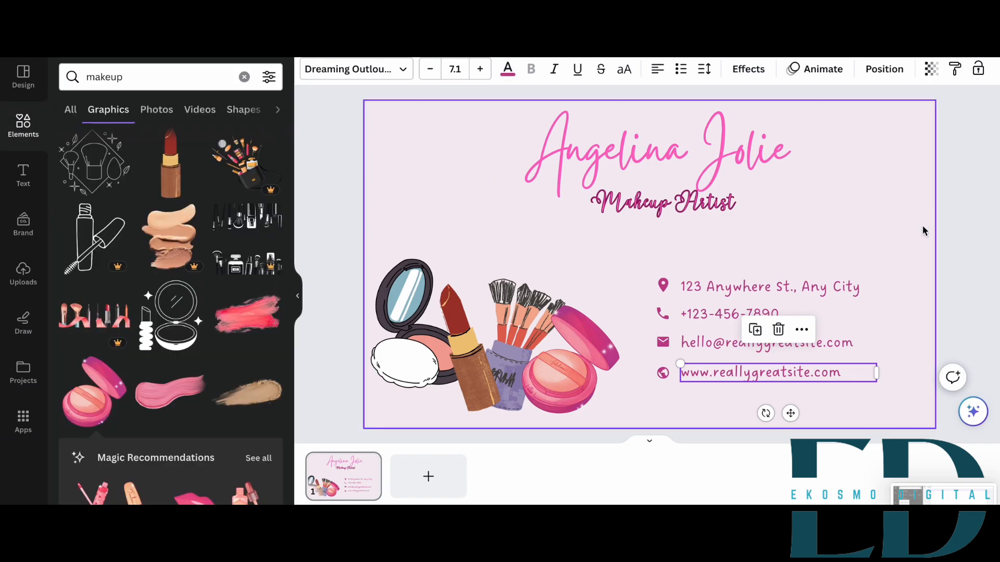
{"action": "left_click", "coordinate": [981, 227]}
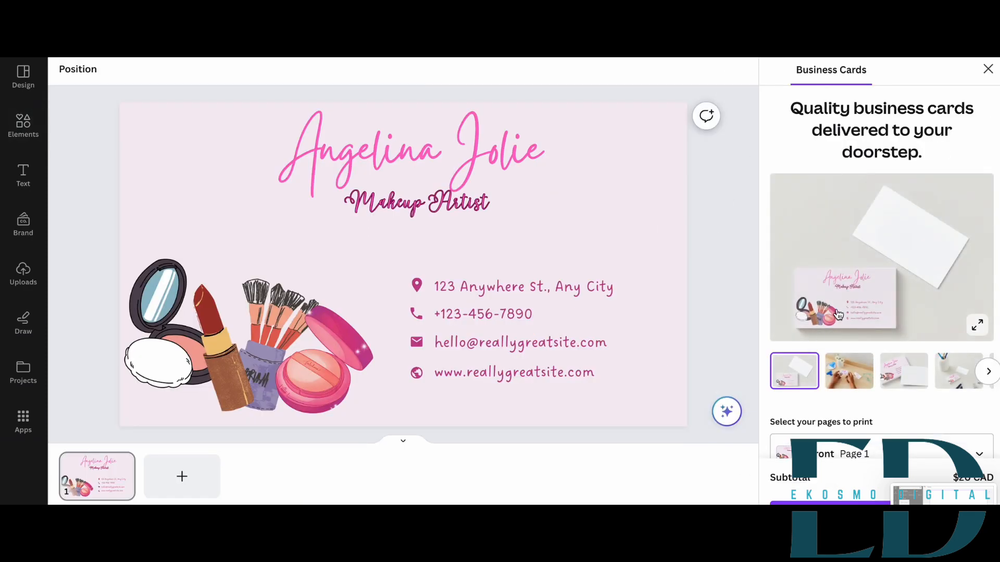
Examine the printed business card mockups, enlarging the hand-held and the stacked-card previews
{"action": "left_click", "coordinate": [846, 382]}
{"action": "left_click", "coordinate": [894, 378]}
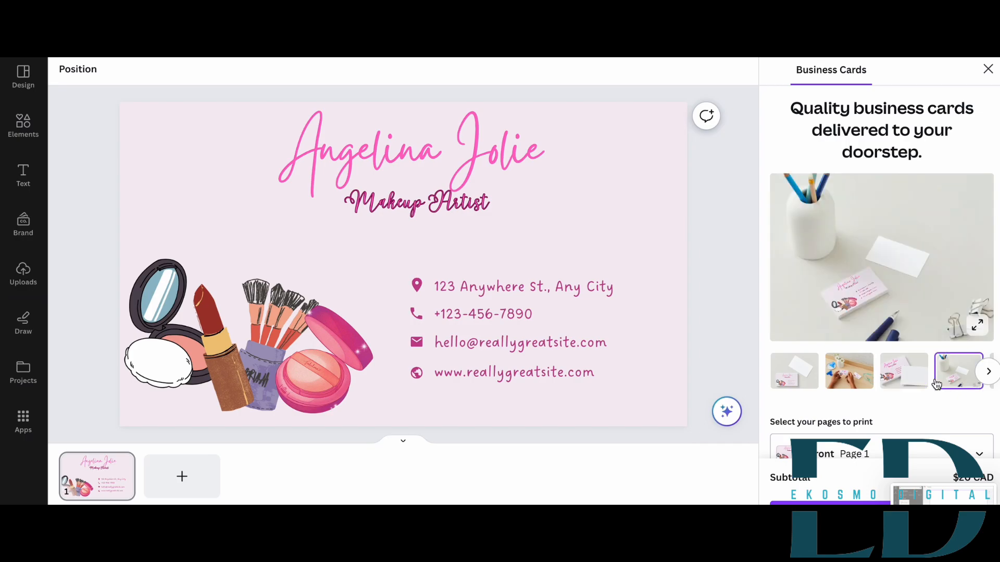
{"action": "left_click", "coordinate": [846, 376]}
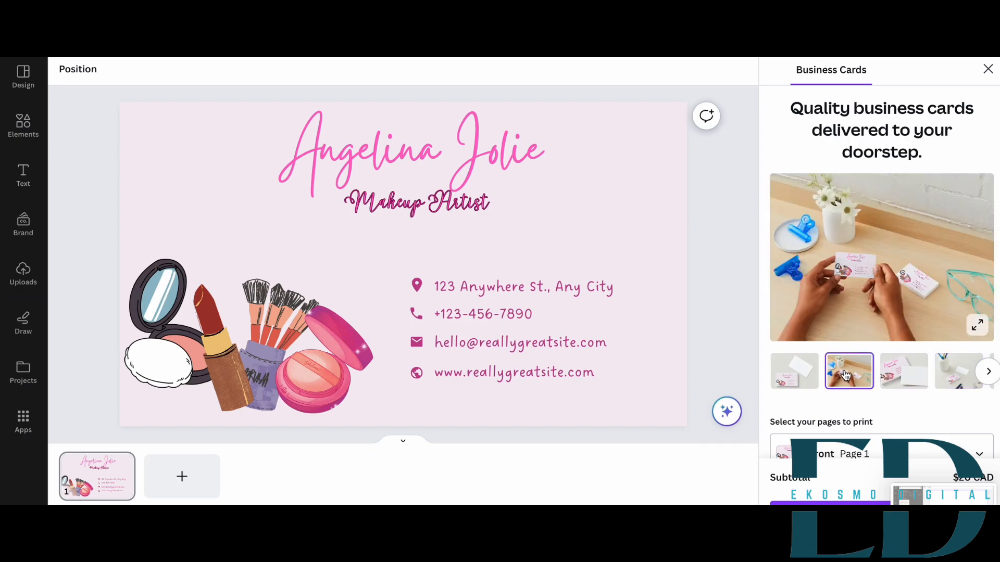
{"action": "scroll", "coordinate": [827, 380], "scroll_direction": "down", "scroll_amount": 2}
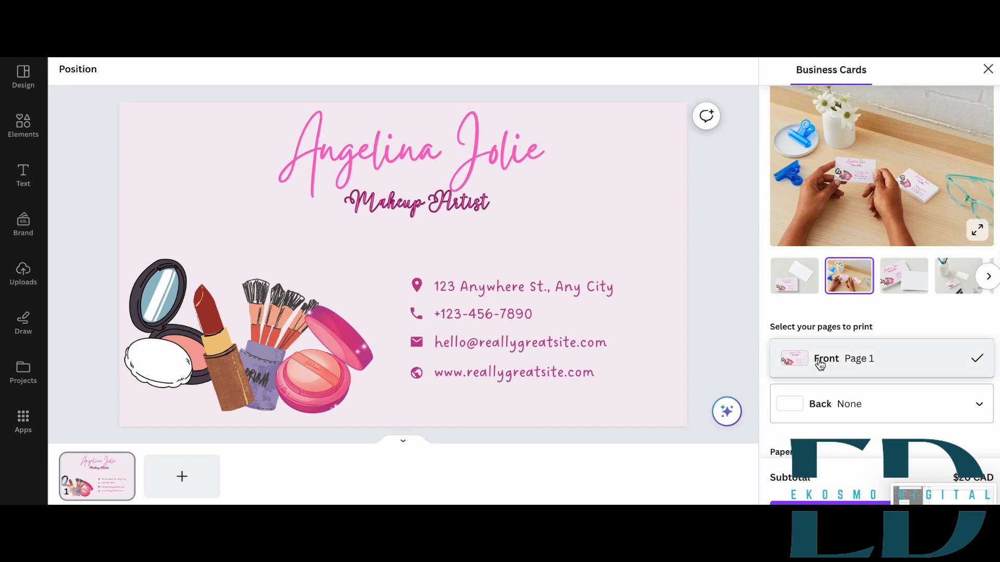
{"action": "left_click", "coordinate": [846, 188]}
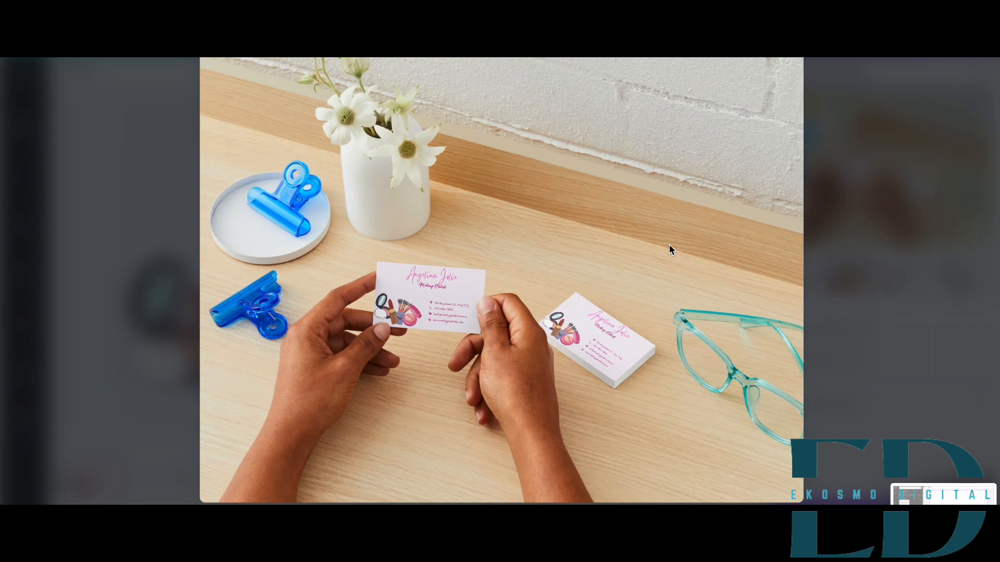
{"action": "left_click", "coordinate": [848, 238]}
{"action": "left_click", "coordinate": [790, 263]}
{"action": "left_click", "coordinate": [799, 225]}
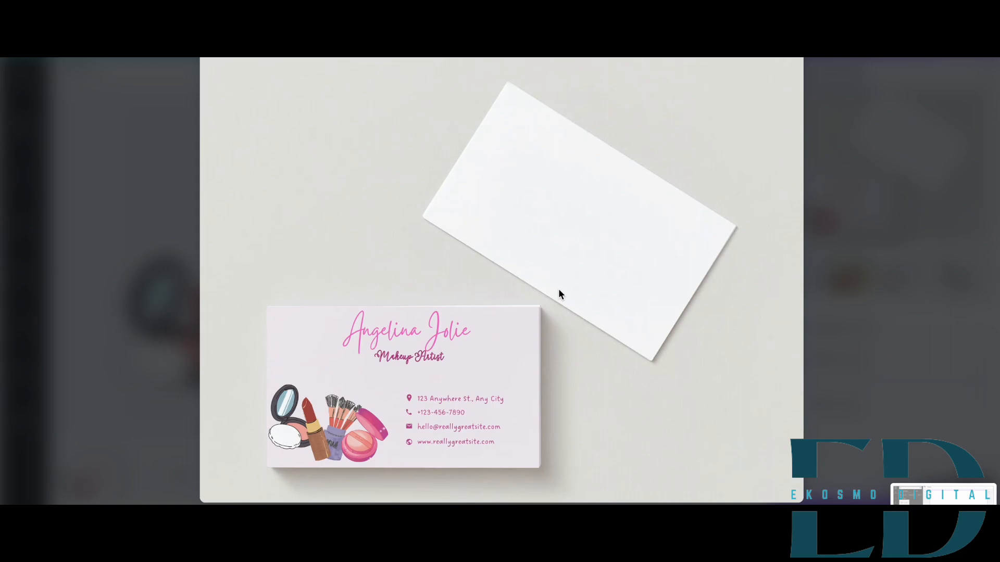
{"action": "left_click", "coordinate": [872, 212]}
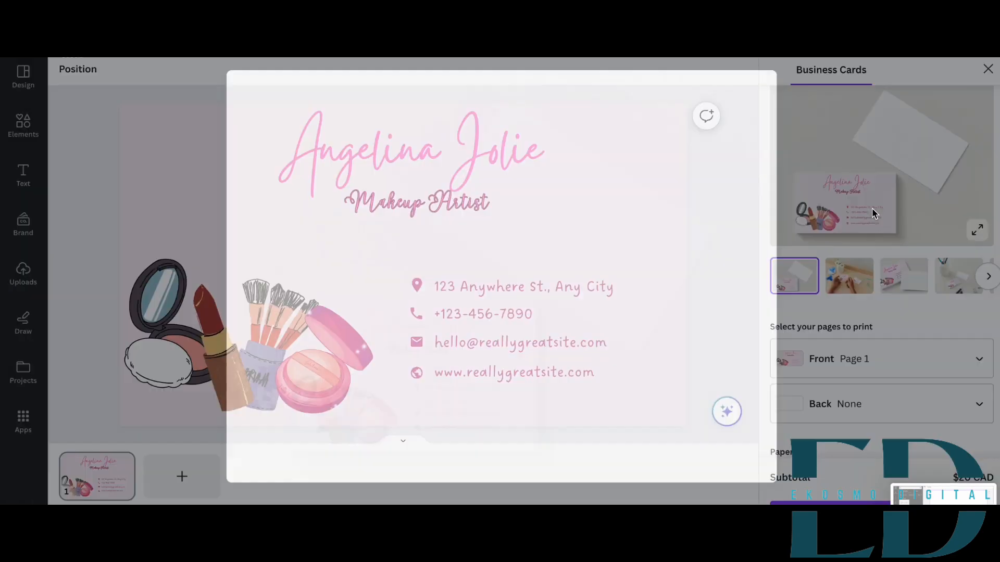